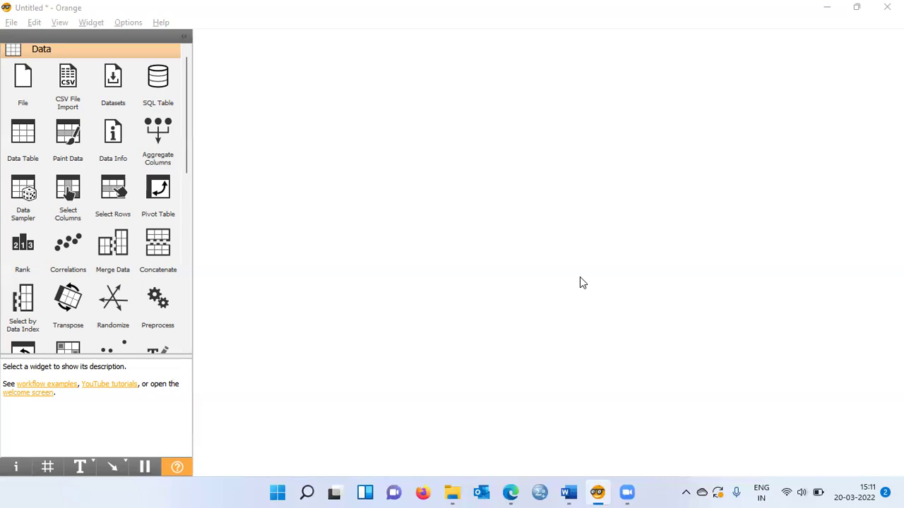
# Switch to File Explorer and view the calf, cat, chick and cow pictures in the Domestic Animals folder.
pyautogui.moveTo(453, 492)
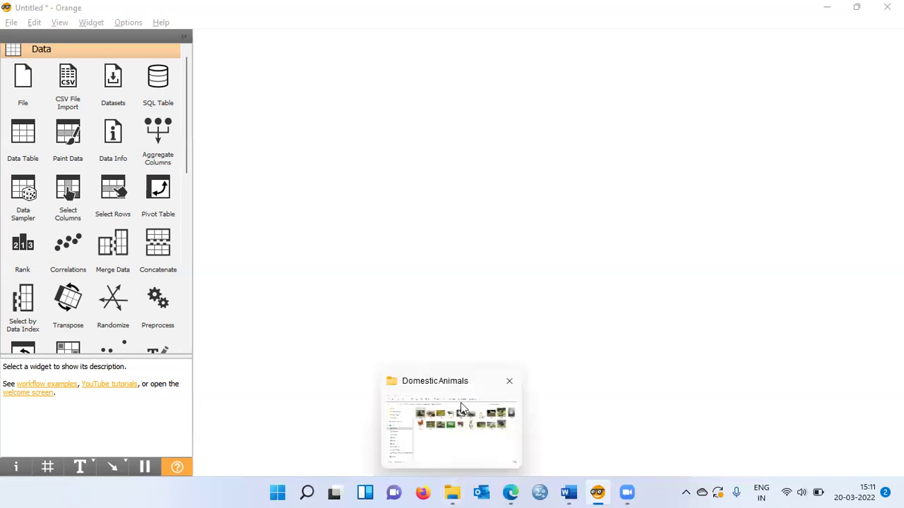
pyautogui.click(460, 408)
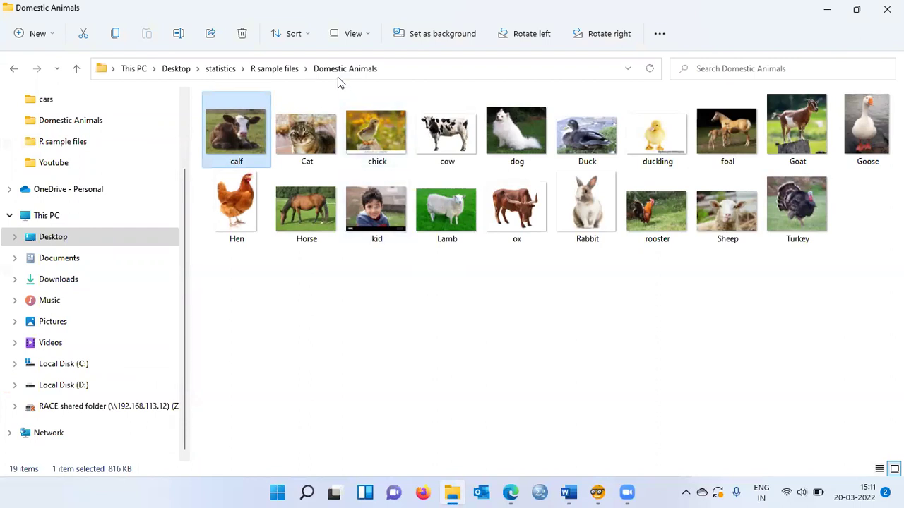
pyautogui.doubleClick(248, 138)
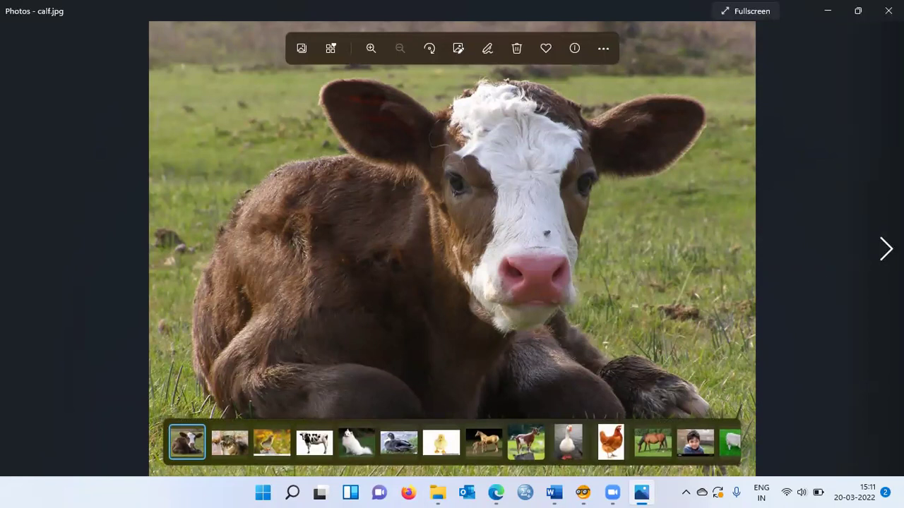
pyautogui.click(886, 249)
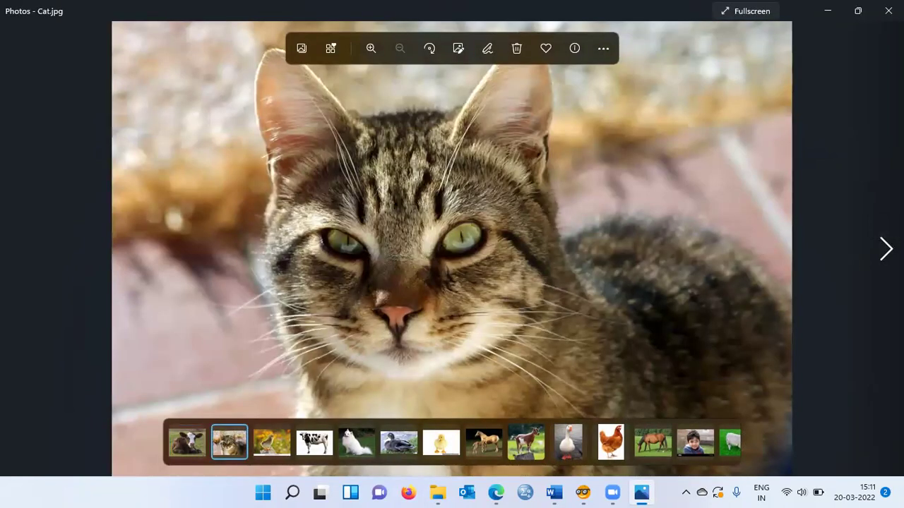
pyautogui.press('Right')
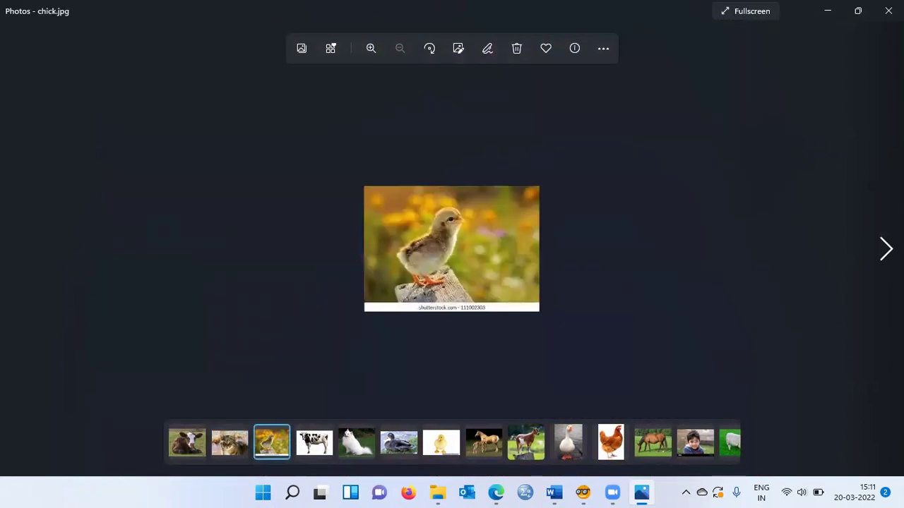
pyautogui.press('Right')
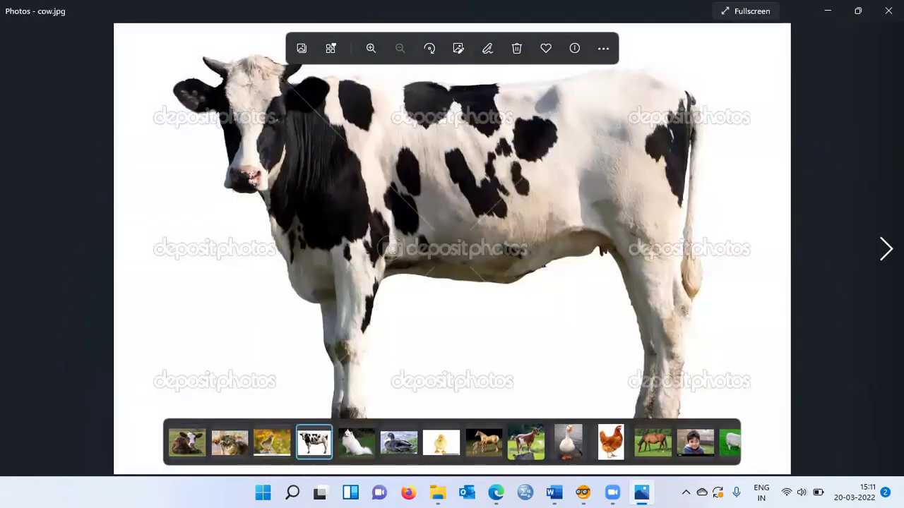
pyautogui.click(889, 10)
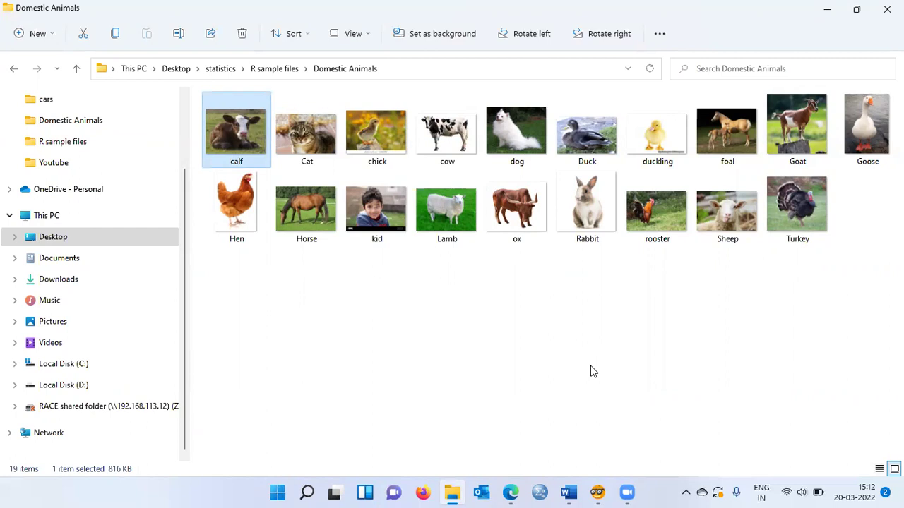
# Switch back to Orange and expand the Image Analytics widget category.
pyautogui.moveTo(597, 492)
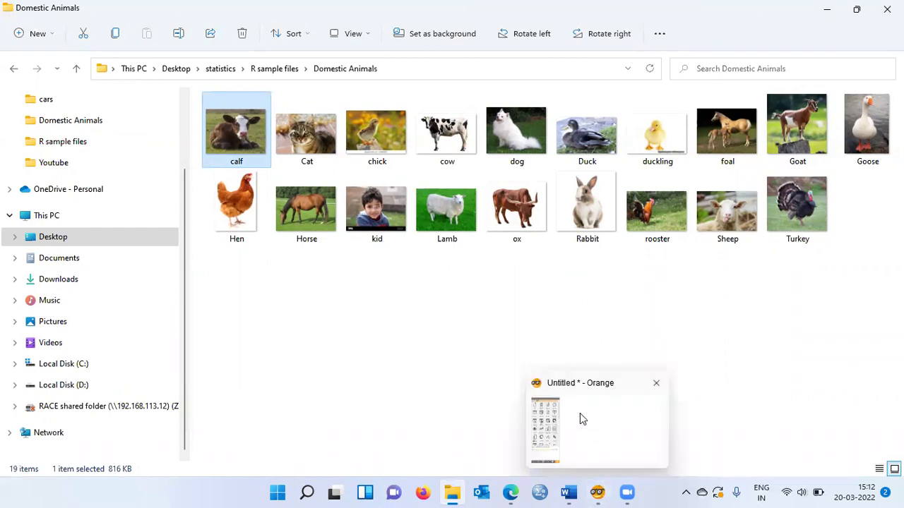
pyautogui.click(579, 419)
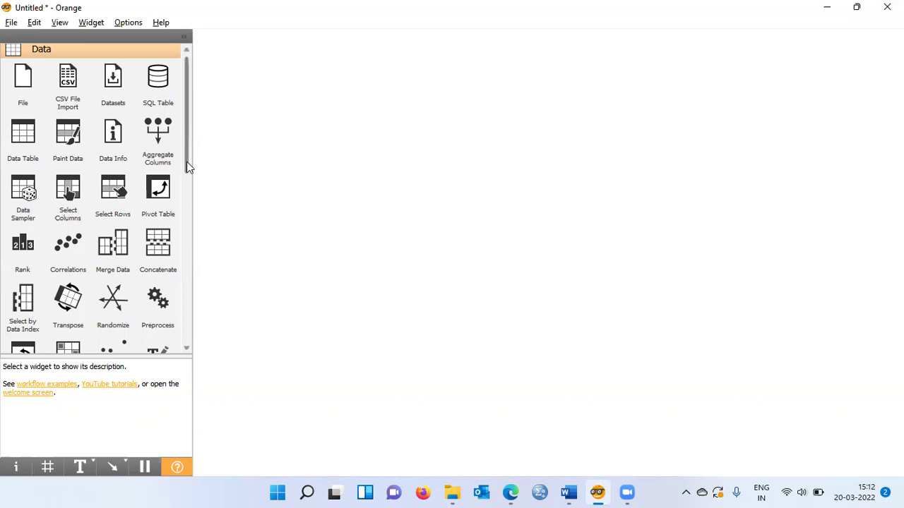
pyautogui.moveTo(188, 167); pyautogui.dragTo(189, 343)
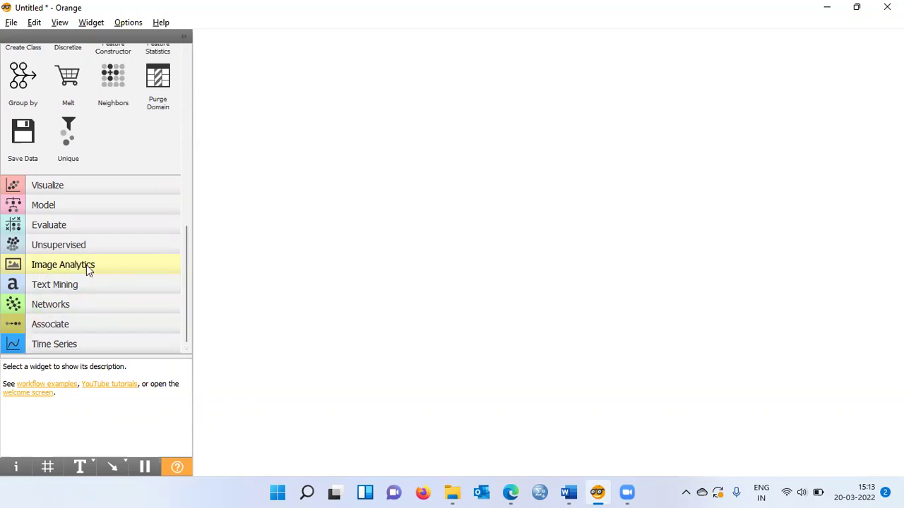
pyautogui.click(45, 268)
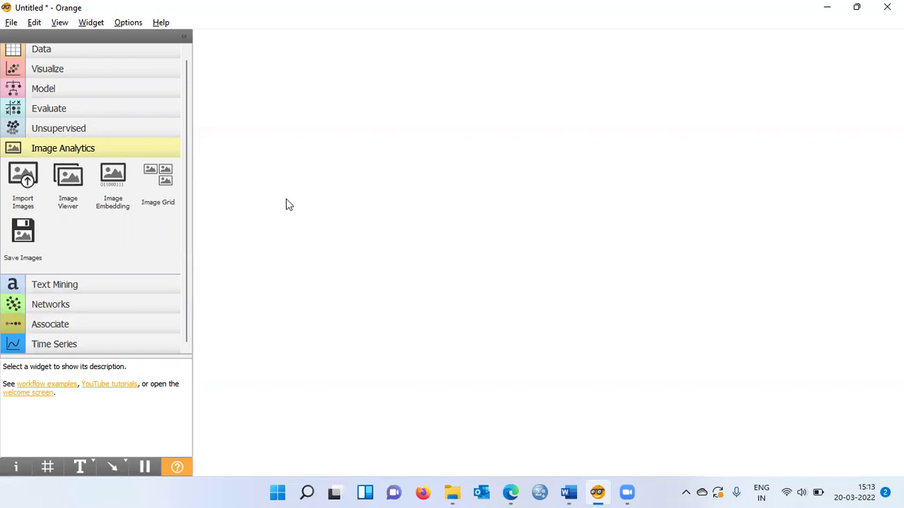
# Check the add-ons installer for the Image Analytics add-on and close it without changing anything.
pyautogui.click(137, 28)
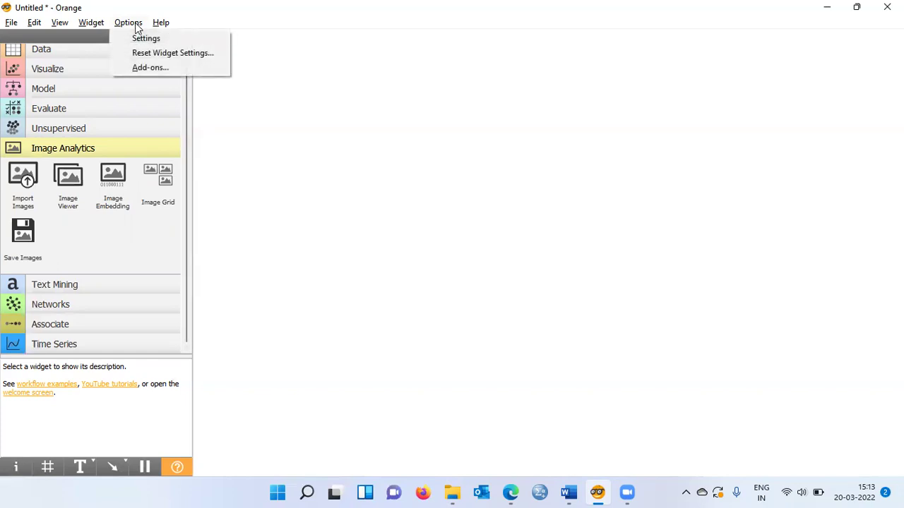
pyautogui.click(189, 74)
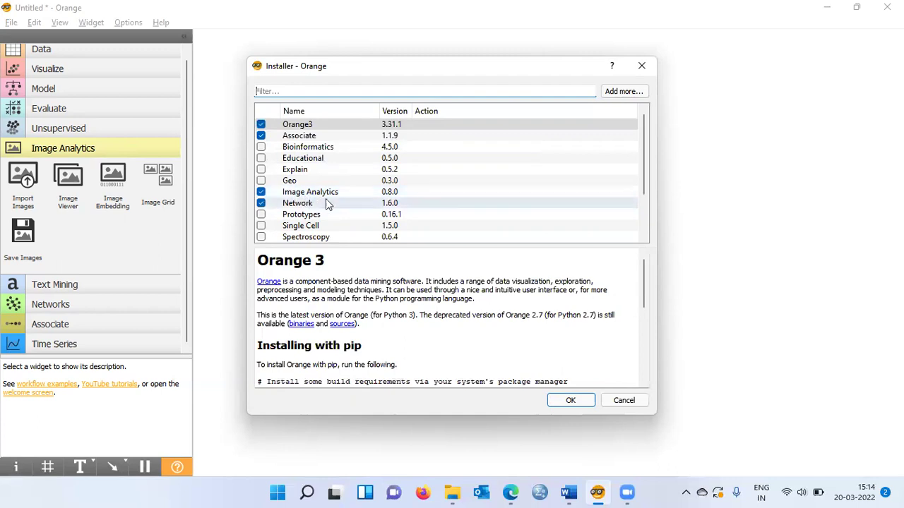
pyautogui.click(569, 401)
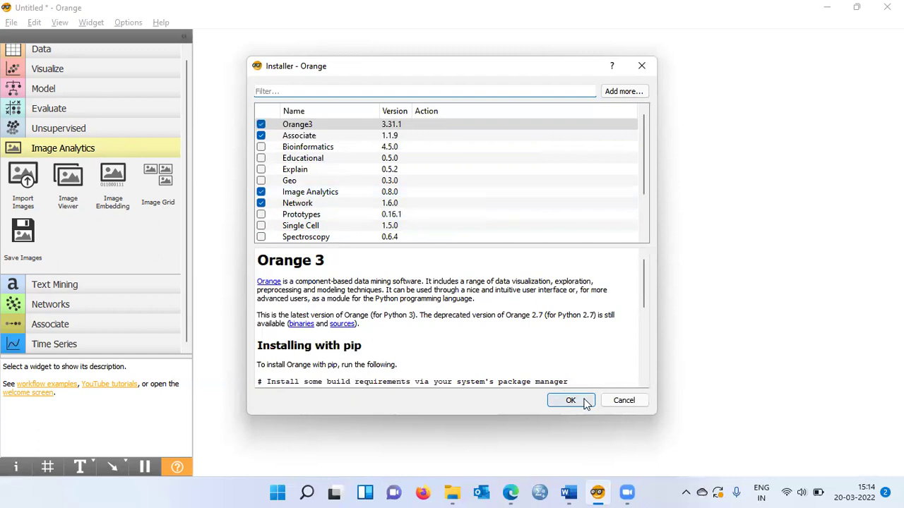
pyautogui.click(623, 400)
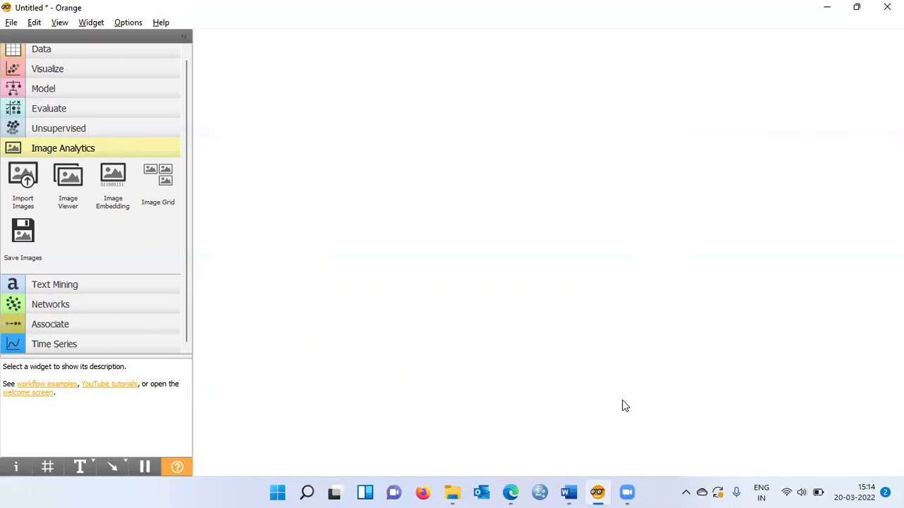
# Review the pictures in the Domestic Animals folder in File Explorer, and return to Orange.
pyautogui.moveTo(456, 493)
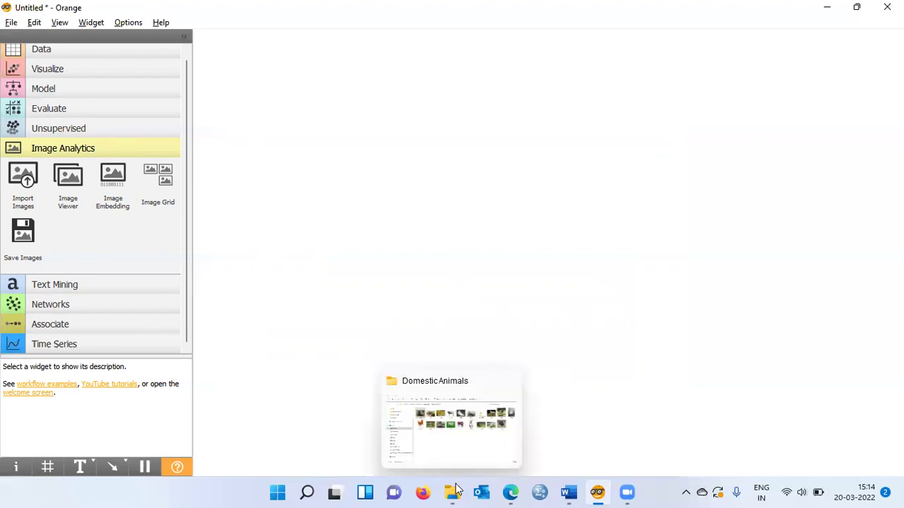
pyautogui.click(457, 454)
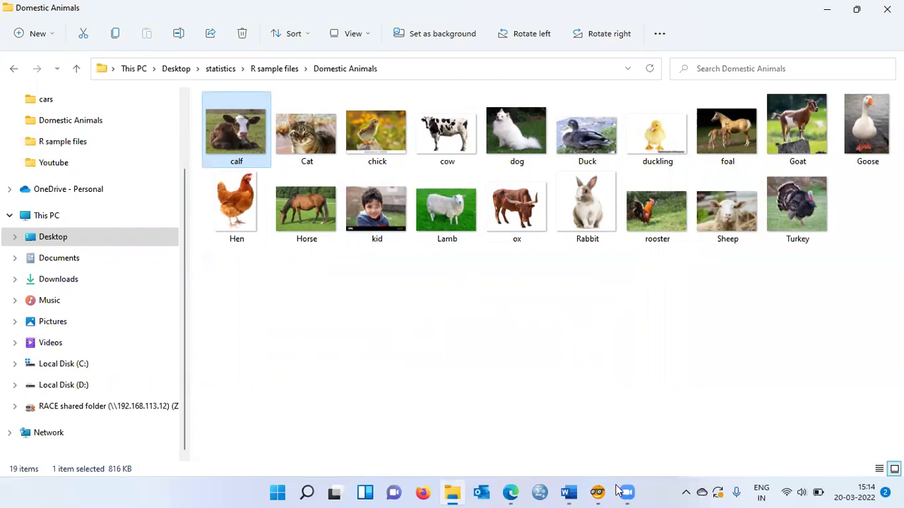
pyautogui.moveTo(597, 493)
pyautogui.click(585, 436)
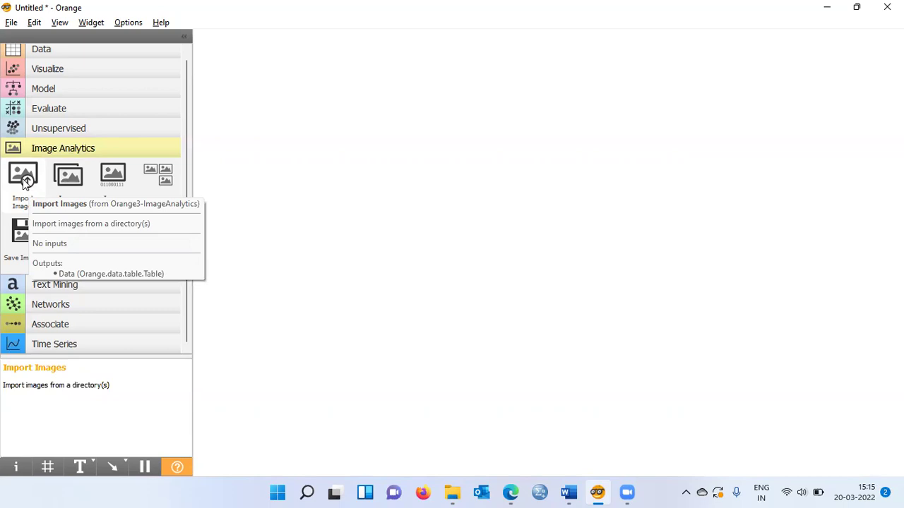
# Add an Import Images widget and set its source directory to the Domestic Animals folder inside R sample files.
pyautogui.click(24, 182)
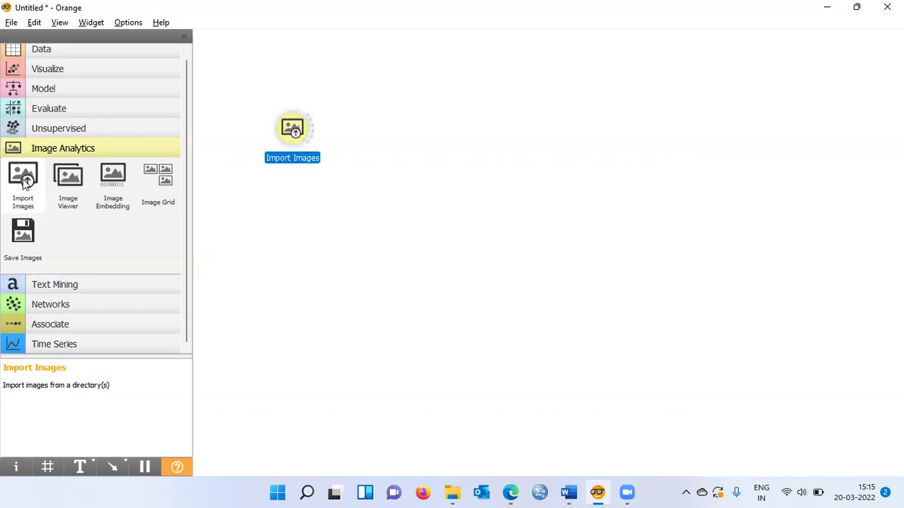
pyautogui.doubleClick(293, 131)
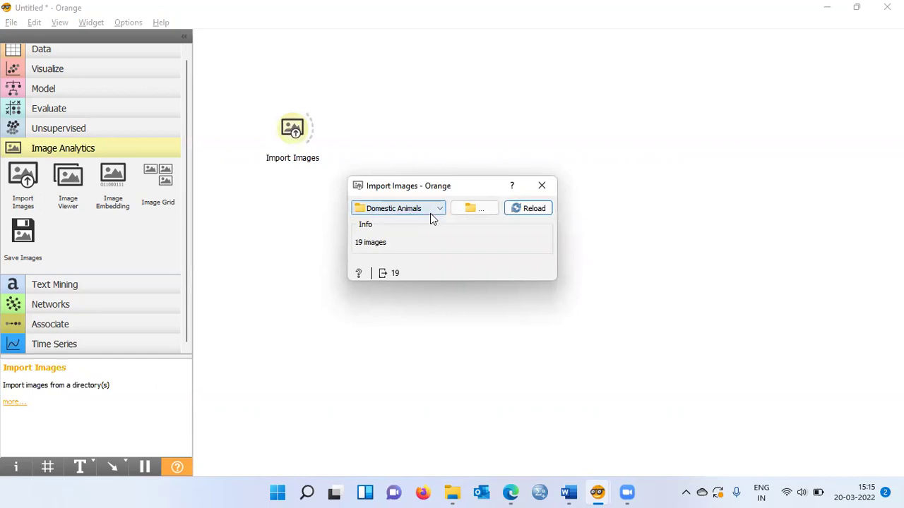
pyautogui.click(481, 216)
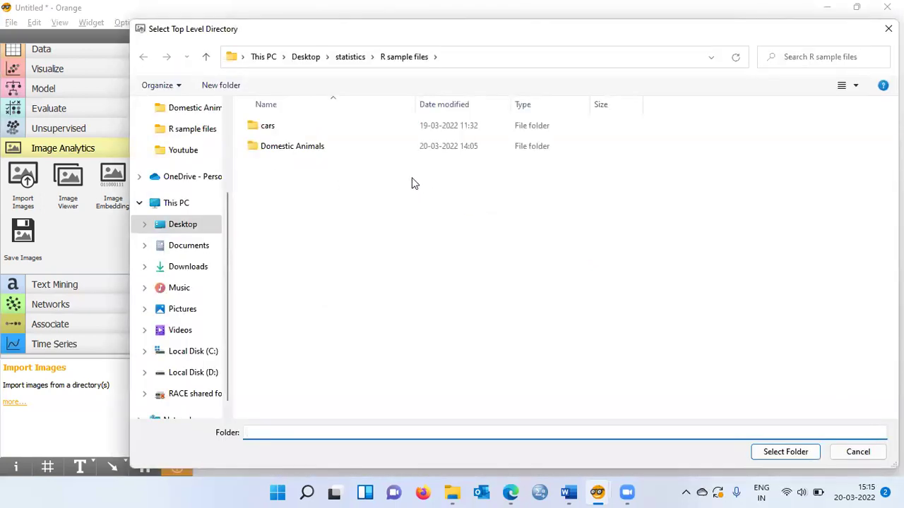
pyautogui.click(311, 154)
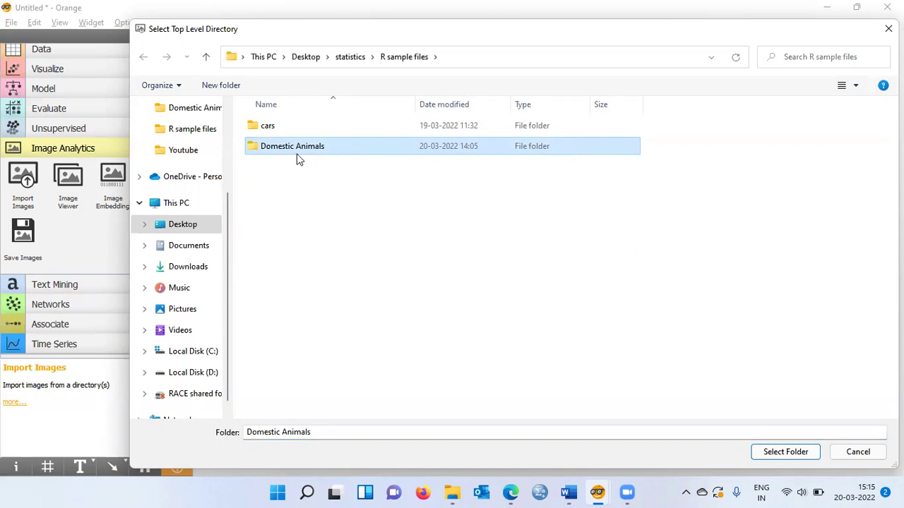
pyautogui.click(786, 452)
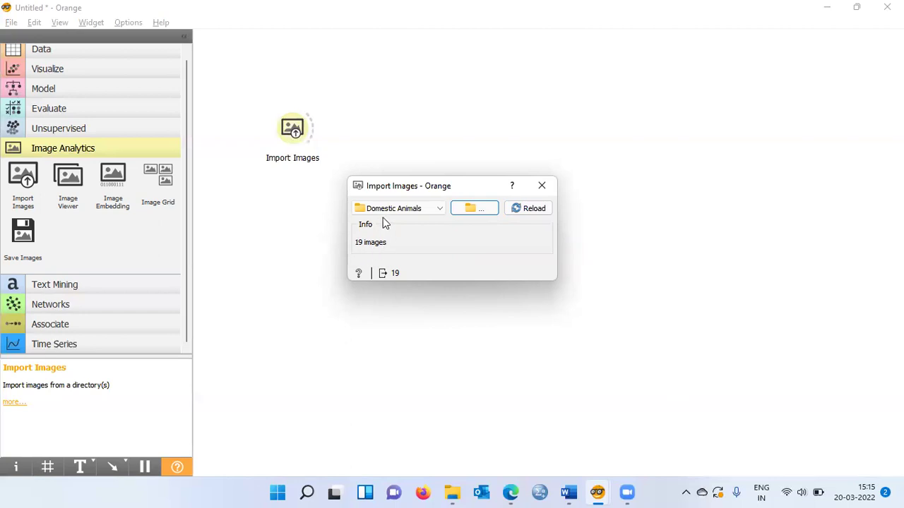
pyautogui.click(542, 187)
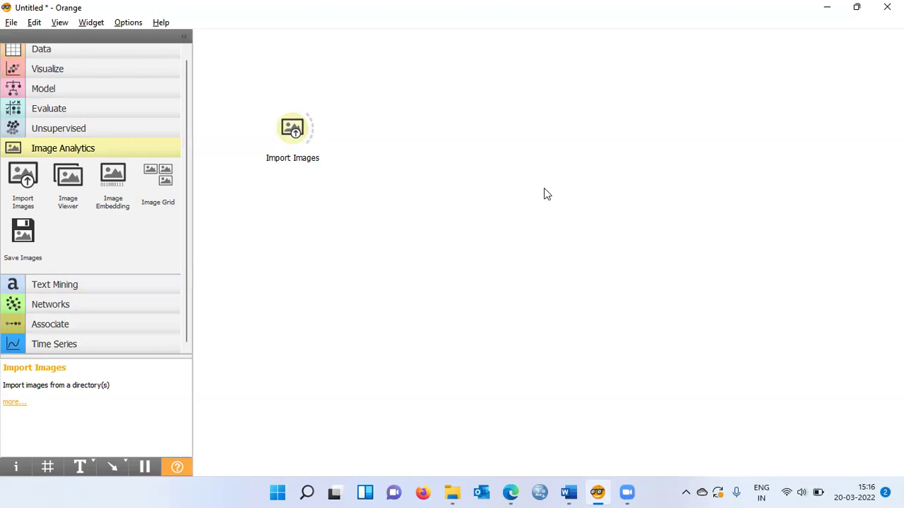
# Add an Image Viewer widget and link the Import Images output to it.
pyautogui.click(74, 190)
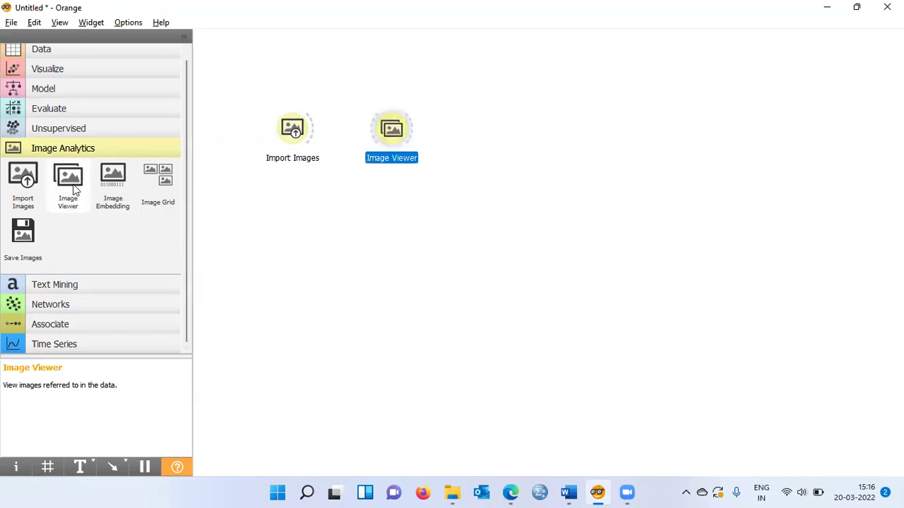
pyautogui.click(311, 138)
pyautogui.moveTo(311, 138); pyautogui.dragTo(375, 138)
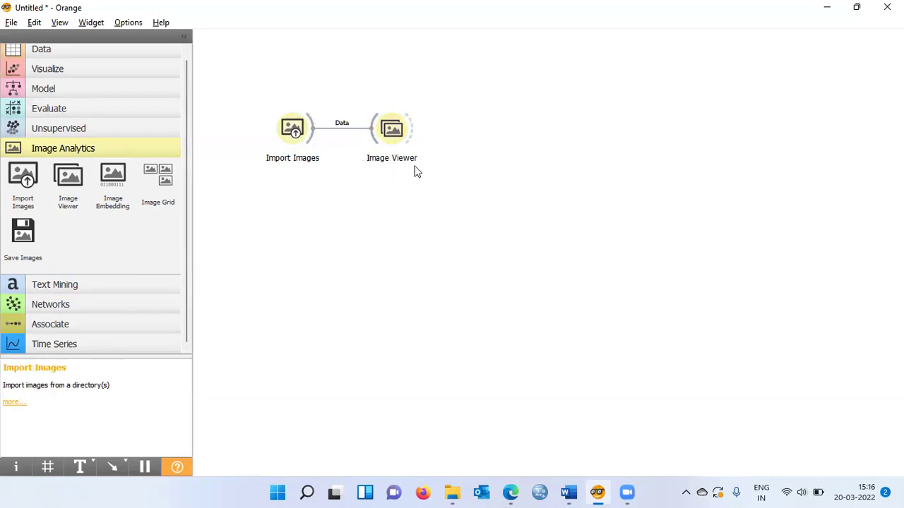
# Examine the imported animal pictures in the Image Viewer, dismissing its hint, and close the viewer.
pyautogui.click(390, 136)
pyautogui.doubleClick(389, 136)
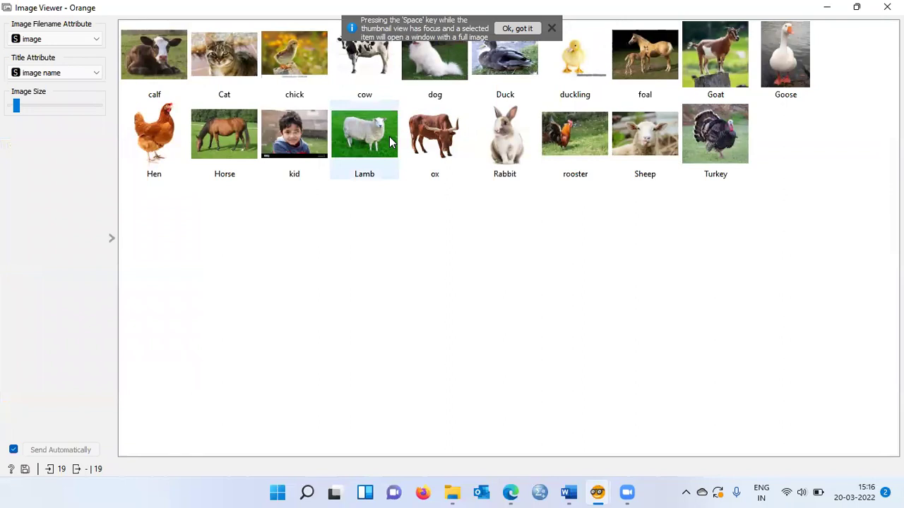
pyautogui.click(552, 28)
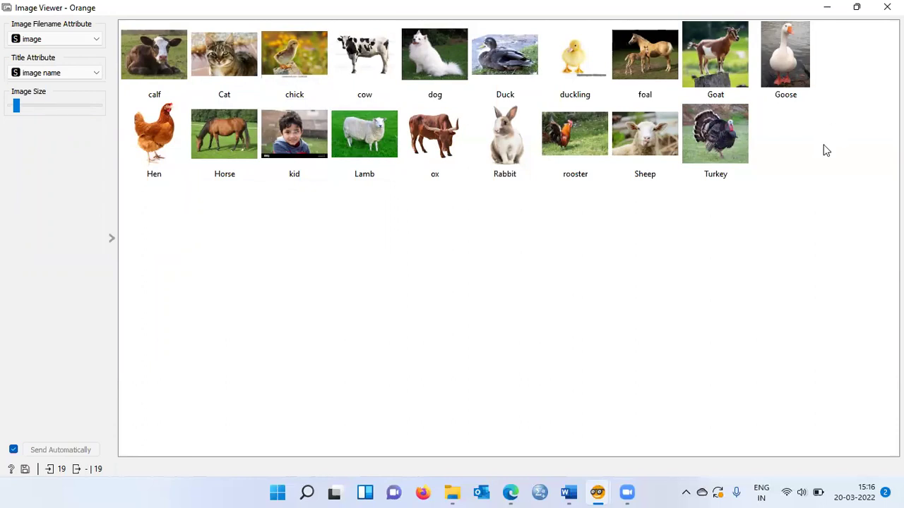
pyautogui.click(887, 7)
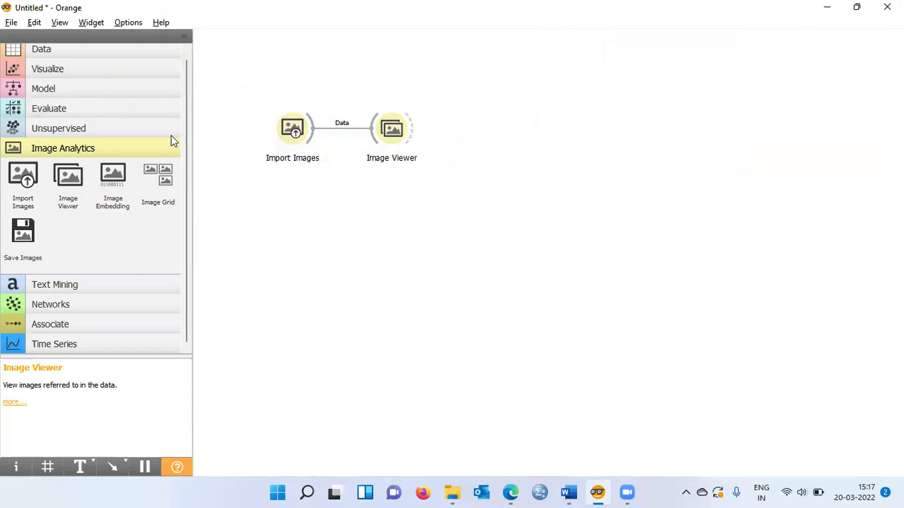
# Add a Data Table widget, place it below the Image Viewer, and link the Import Images output to it.
pyautogui.click(70, 57)
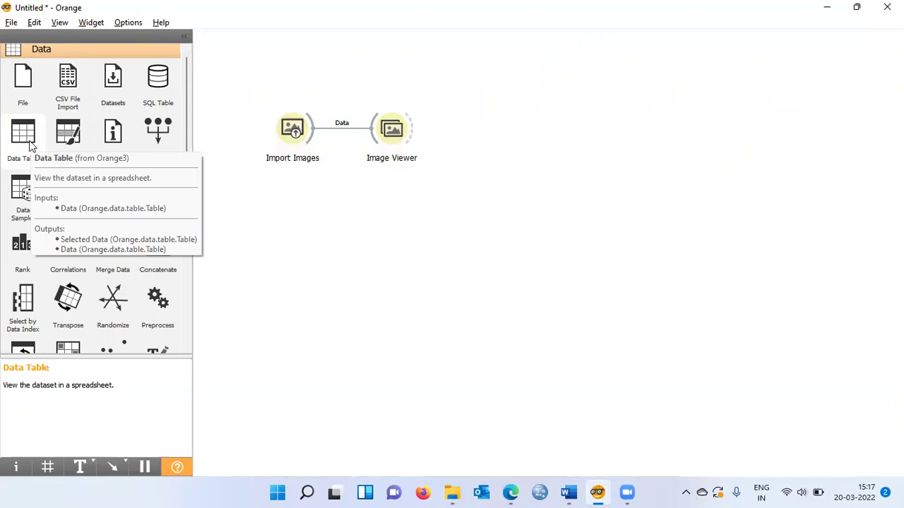
pyautogui.click(30, 144)
pyautogui.moveTo(483, 138); pyautogui.dragTo(475, 170)
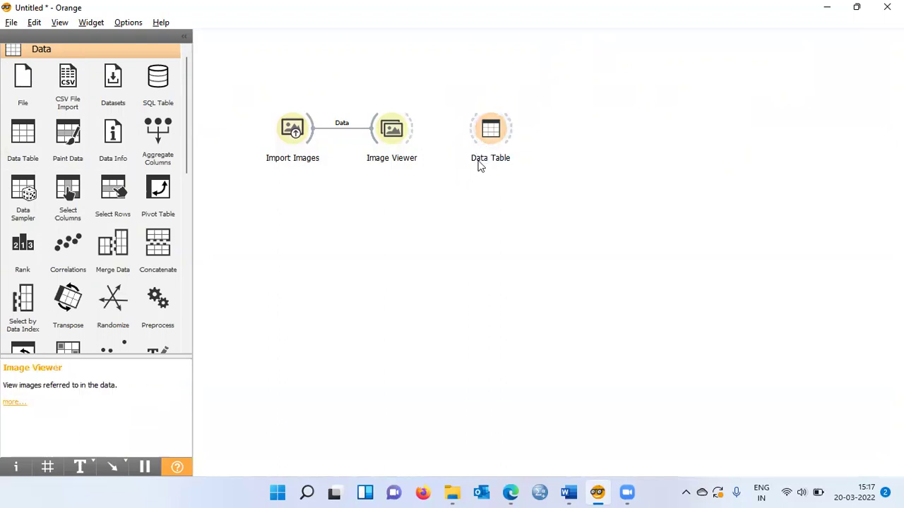
pyautogui.moveTo(483, 143); pyautogui.dragTo(392, 201)
pyautogui.moveTo(313, 134); pyautogui.dragTo(380, 201)
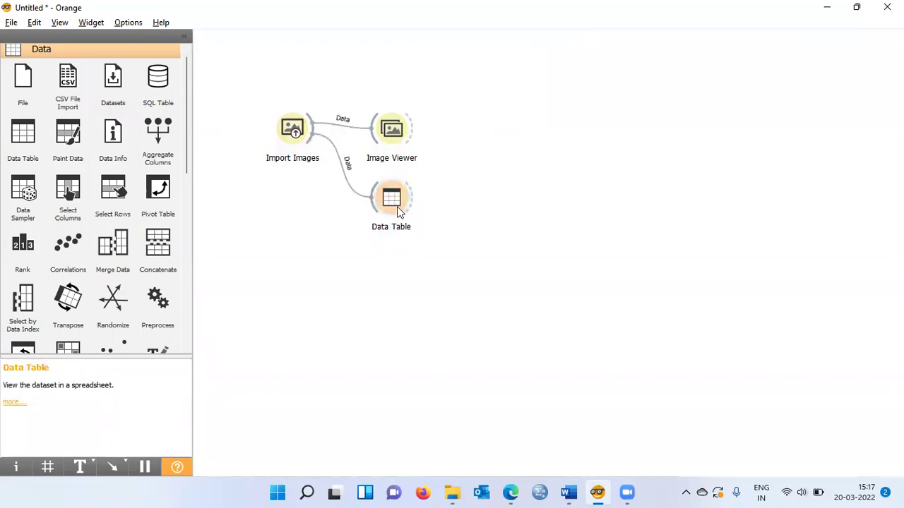
# Examine the image names, files, sizes, widths and heights in the Data Table, and close it.
pyautogui.doubleClick(395, 205)
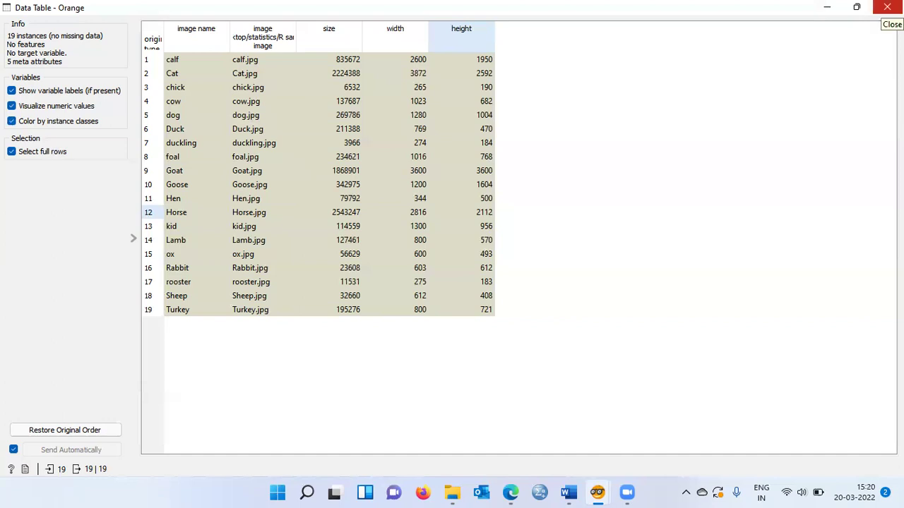
pyautogui.click(887, 7)
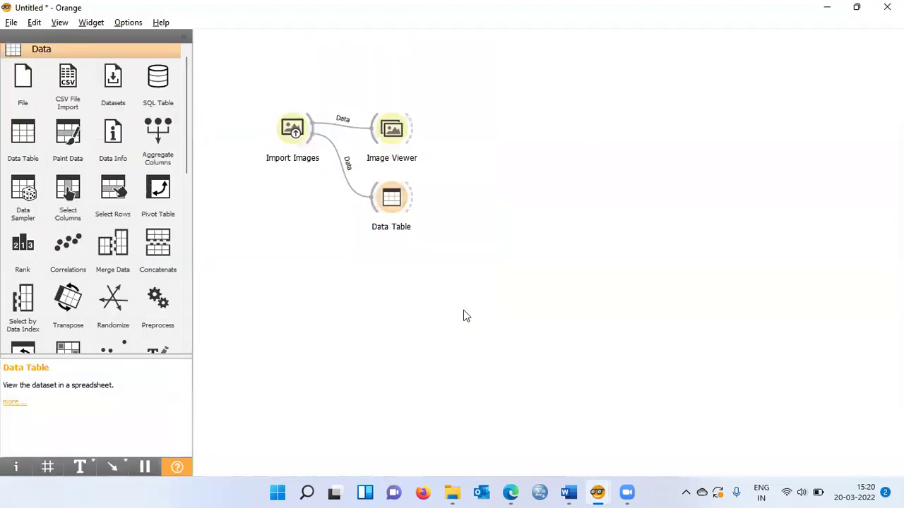
# Add an Image Embedding widget, remove the extra copy, place the widget below the Data Table, and link the Import Images output to it.
pyautogui.moveTo(187, 165); pyautogui.dragTo(182, 346)
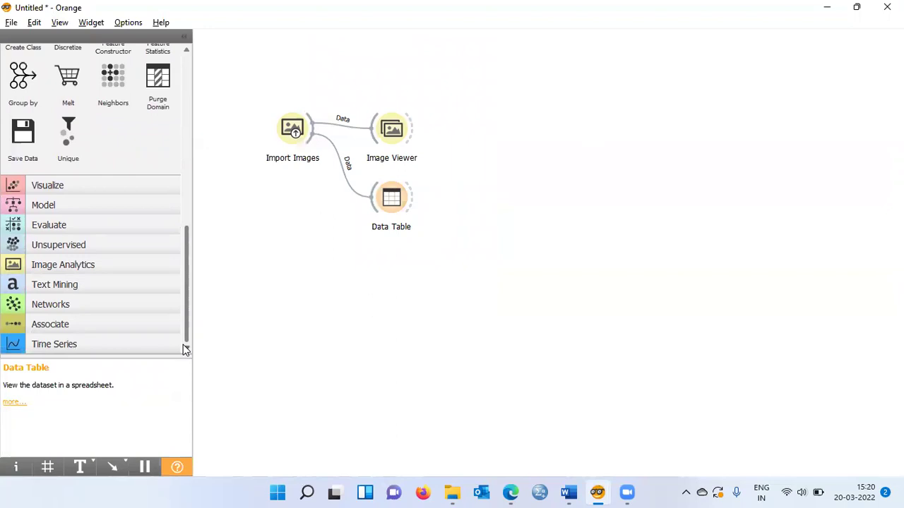
pyautogui.click(74, 267)
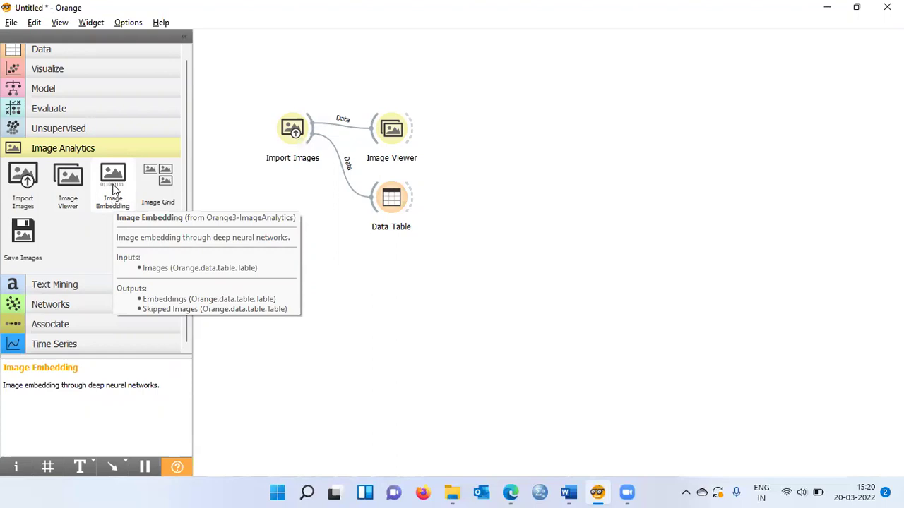
pyautogui.doubleClick(113, 187)
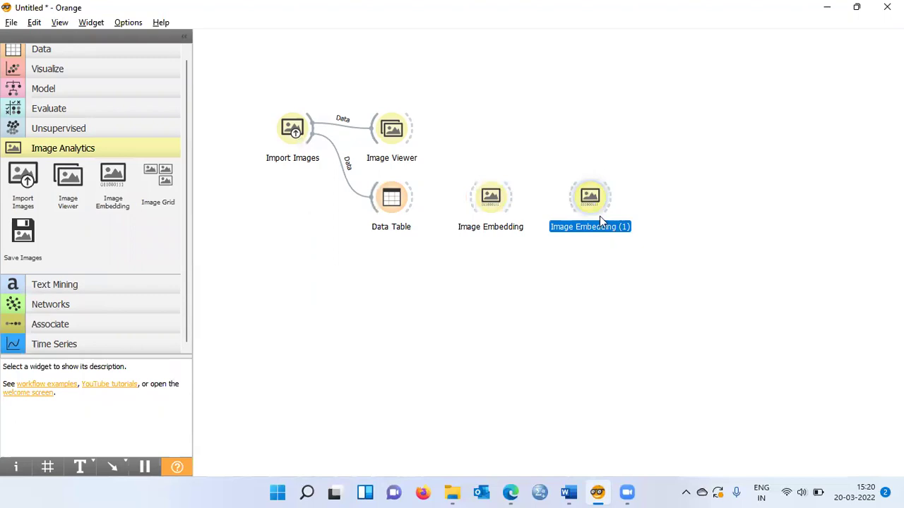
pyautogui.press('Delete')
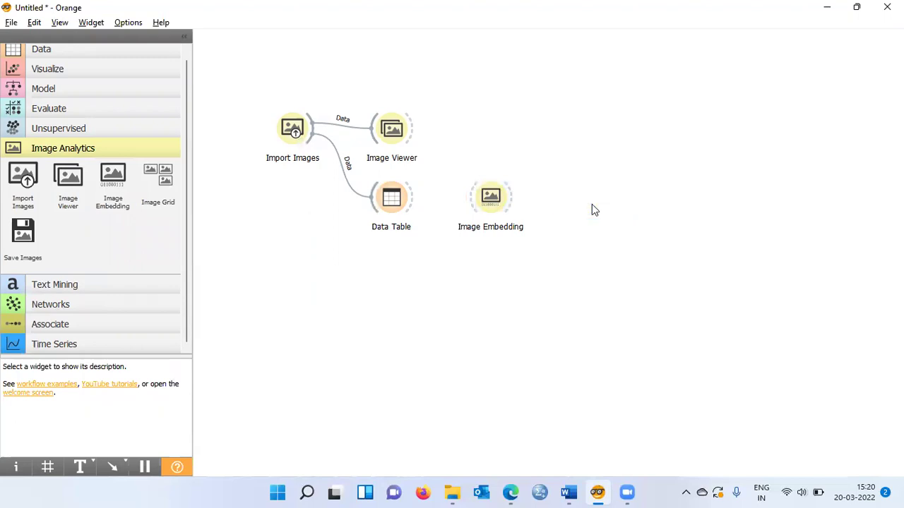
pyautogui.moveTo(498, 212); pyautogui.dragTo(399, 280)
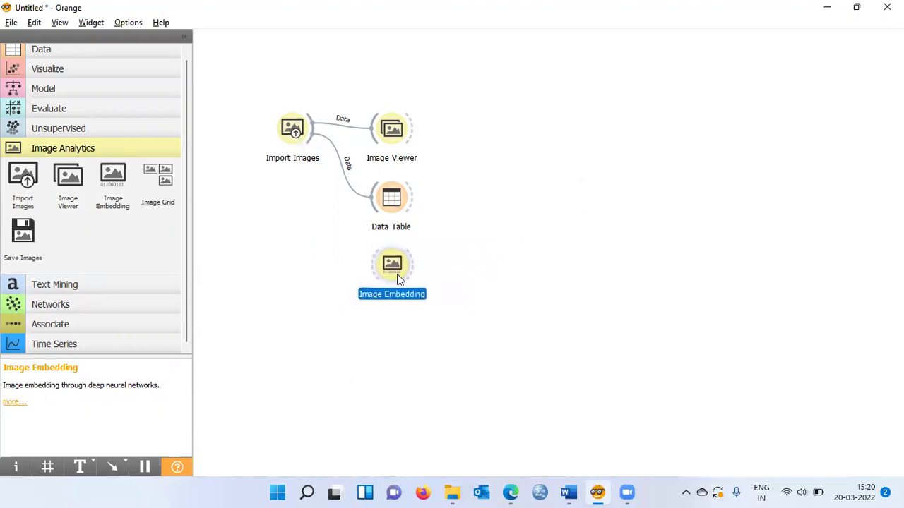
pyautogui.click(322, 147)
pyautogui.moveTo(321, 147); pyautogui.dragTo(378, 266)
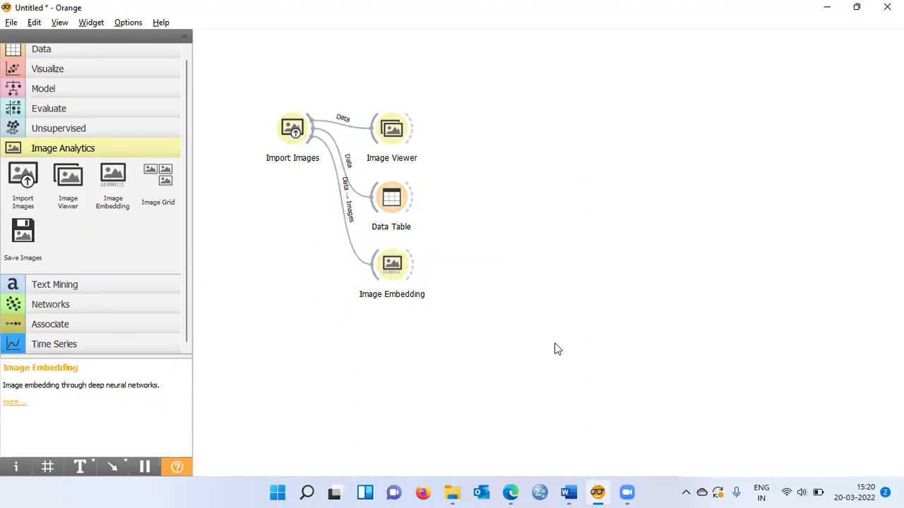
# Open the Image Embedding settings and examine the available embedder options.
pyautogui.click(396, 280)
pyautogui.doubleClick(395, 278)
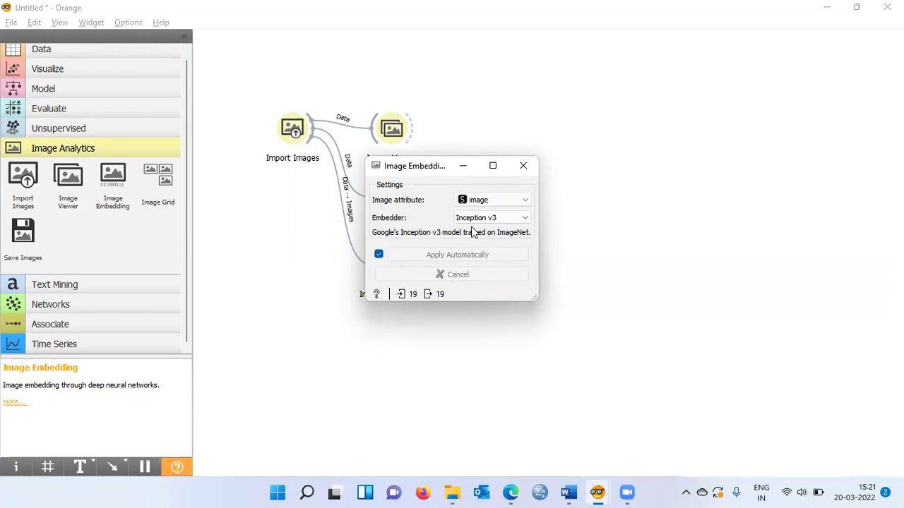
pyautogui.click(526, 220)
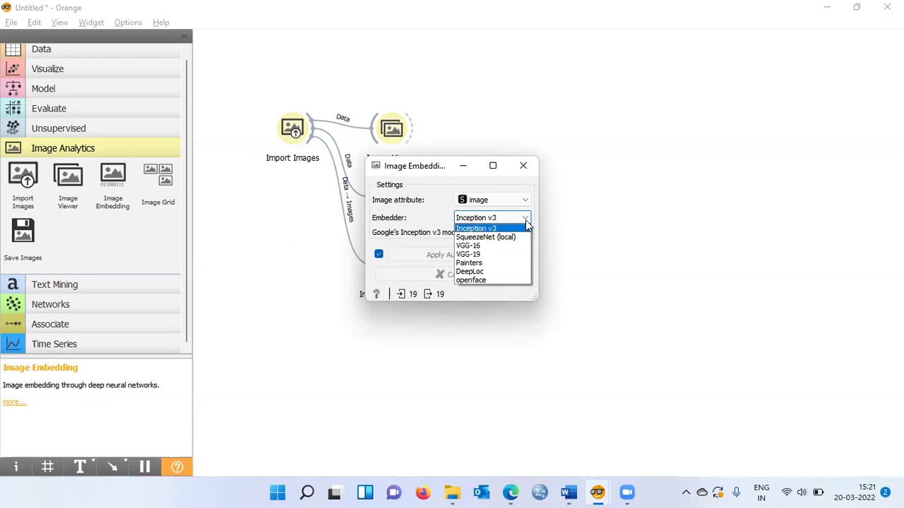
pyautogui.click(502, 189)
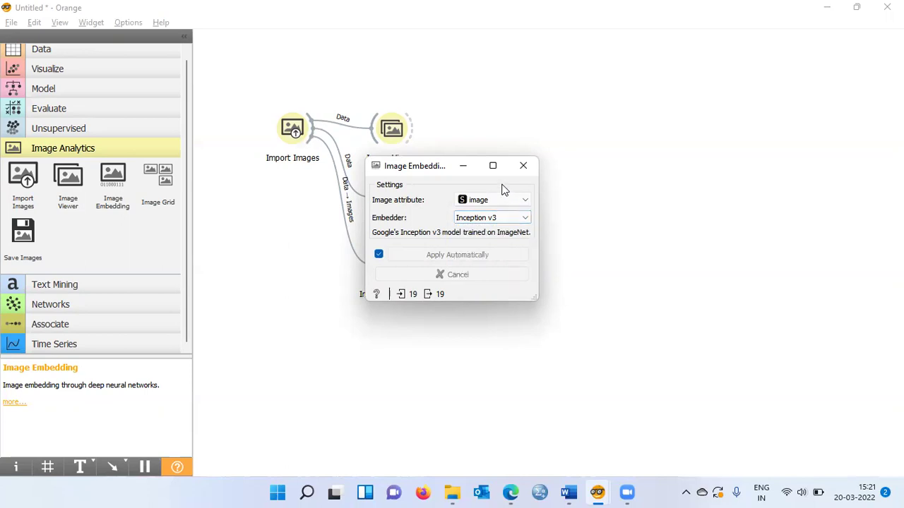
pyautogui.click(525, 221)
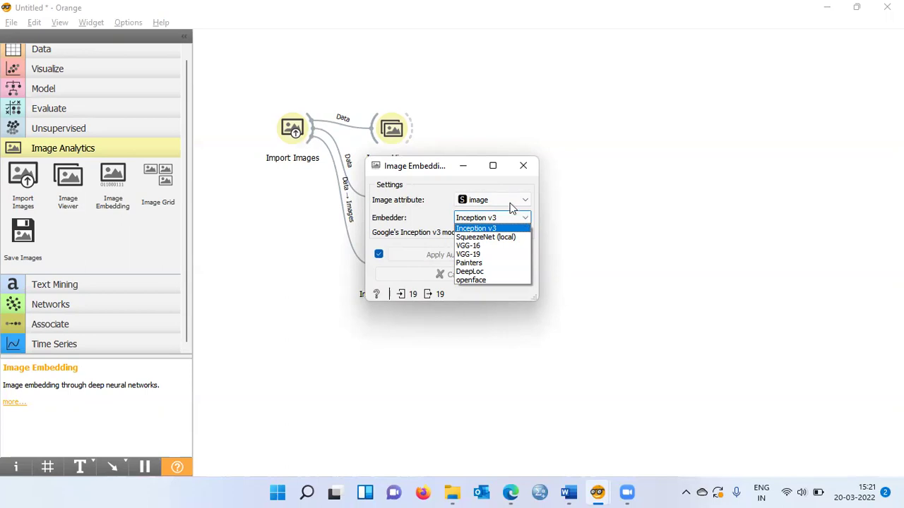
pyautogui.click(504, 189)
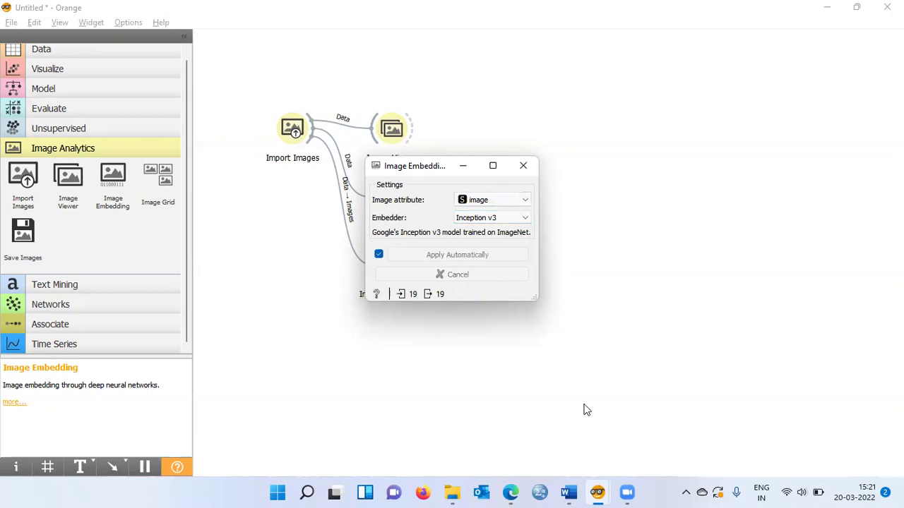
# Switch to the Word document on image embedding types and read the embedder descriptions from Inception v3 through Openface.
pyautogui.moveTo(568, 493)
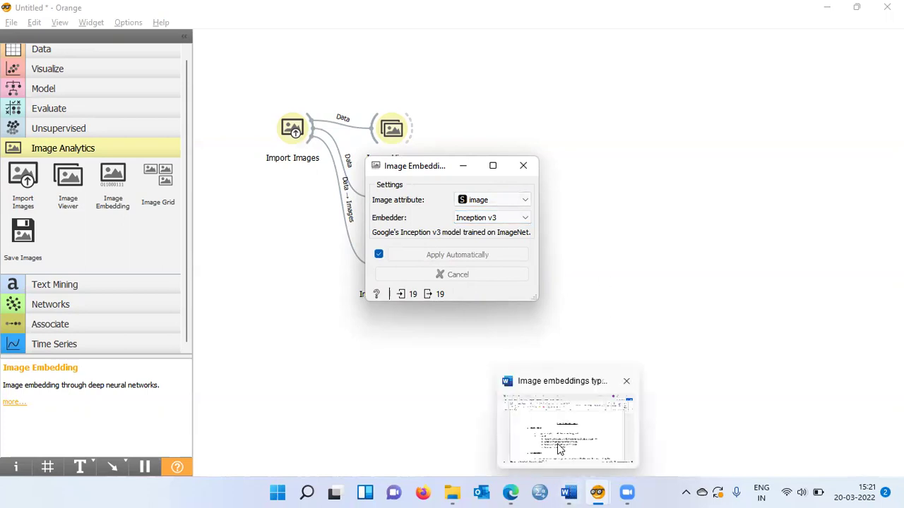
pyautogui.click(559, 443)
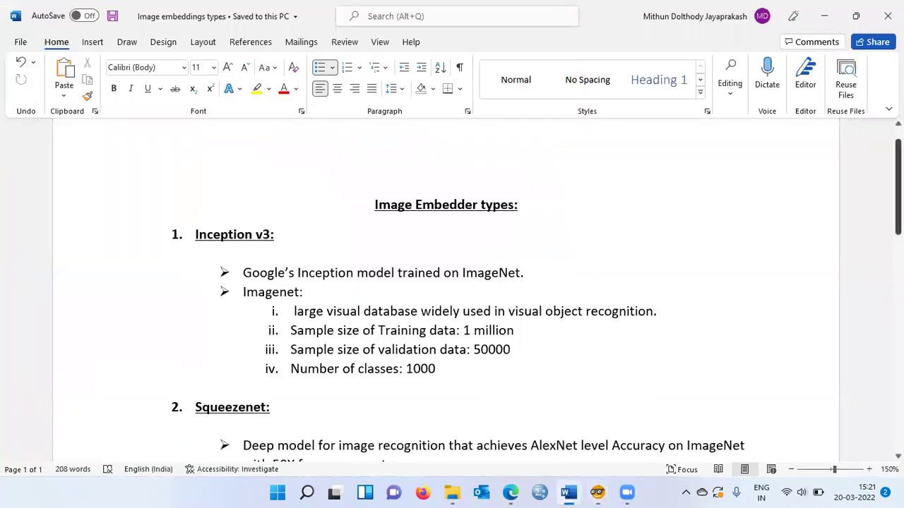
pyautogui.scroll(-1, 466, 301)
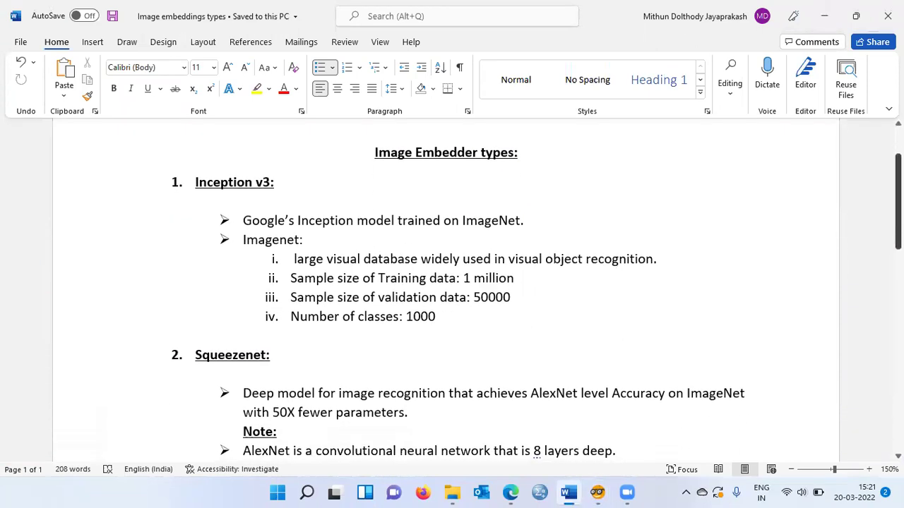
pyautogui.scroll(-1, 466, 290)
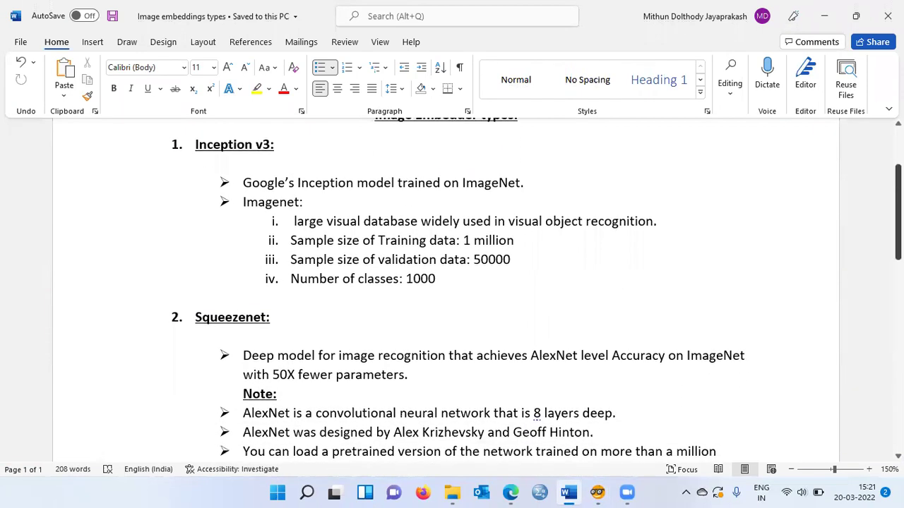
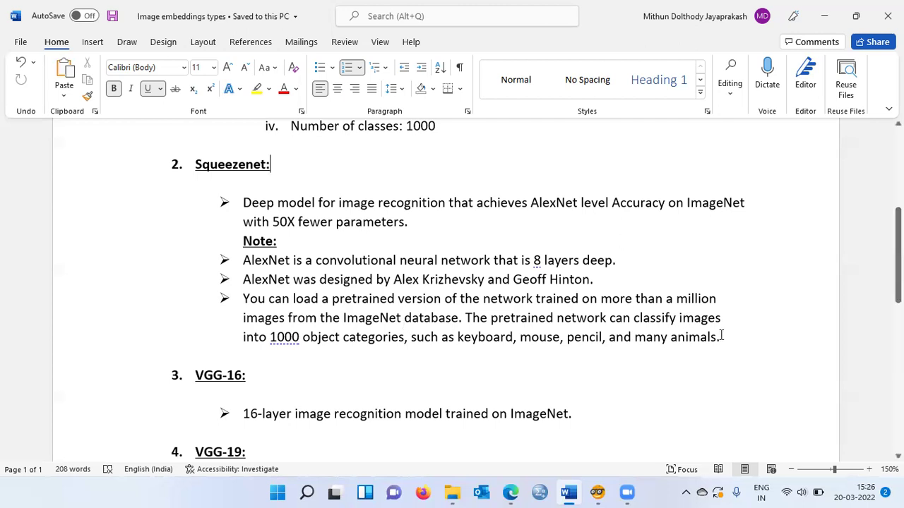
pyautogui.moveTo(721, 337); pyautogui.dragTo(566, 345)
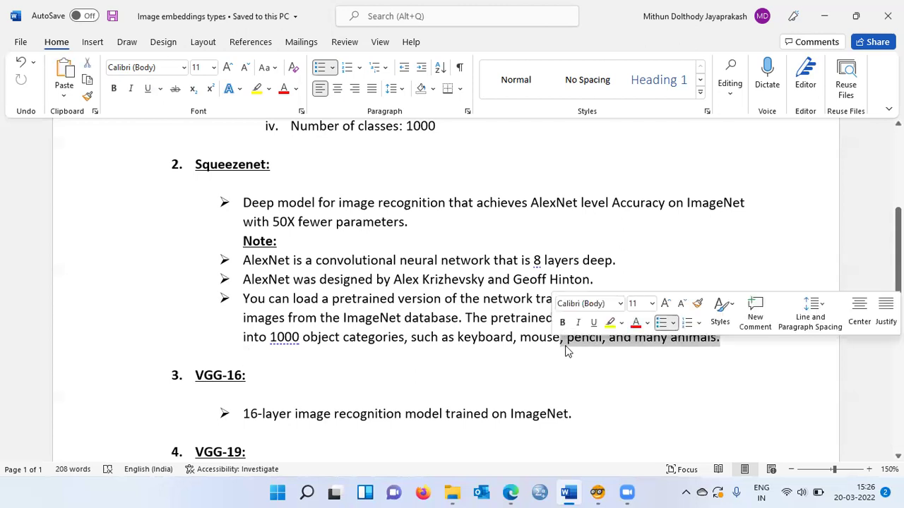
pyautogui.click(699, 351)
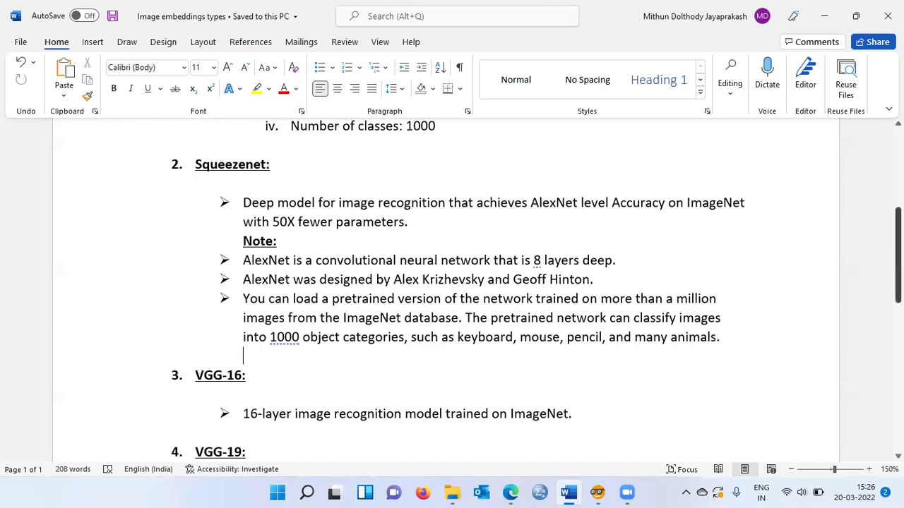
pyautogui.scroll(5, 896, 255)
pyautogui.scroll(-10, 466, 290)
pyautogui.scroll(-2, 466, 290)
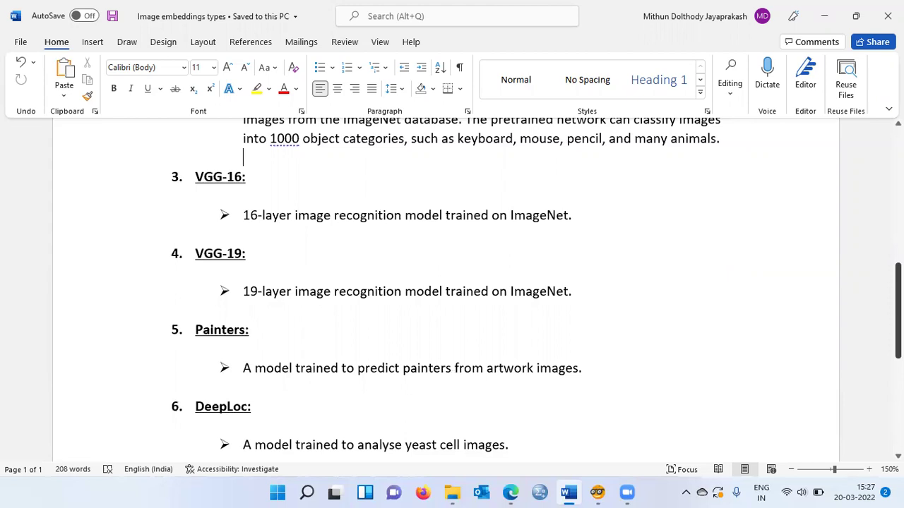
pyautogui.scroll(-2, 466, 289)
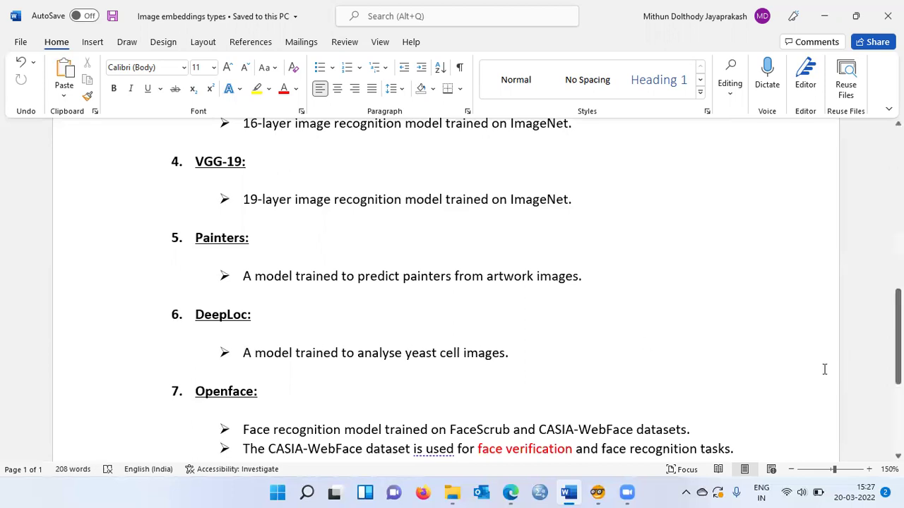
pyautogui.scroll(-3, 379, 344)
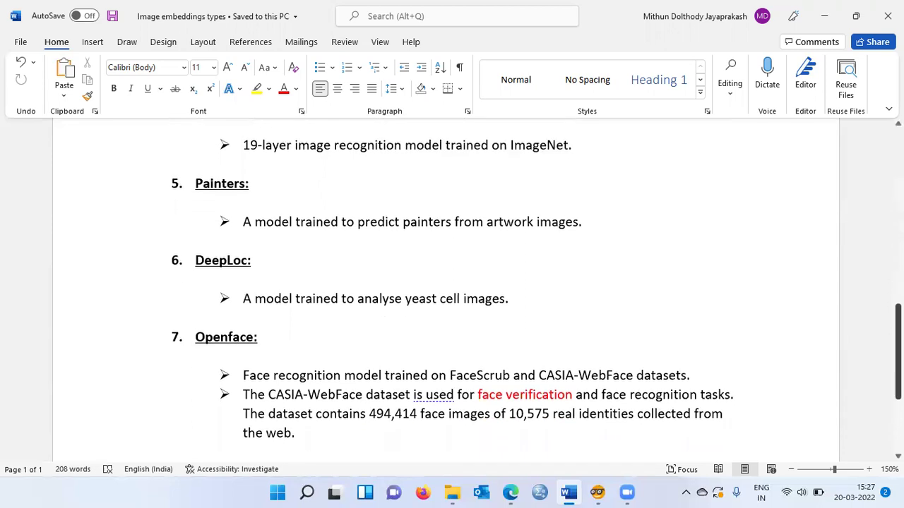
pyautogui.click(269, 305)
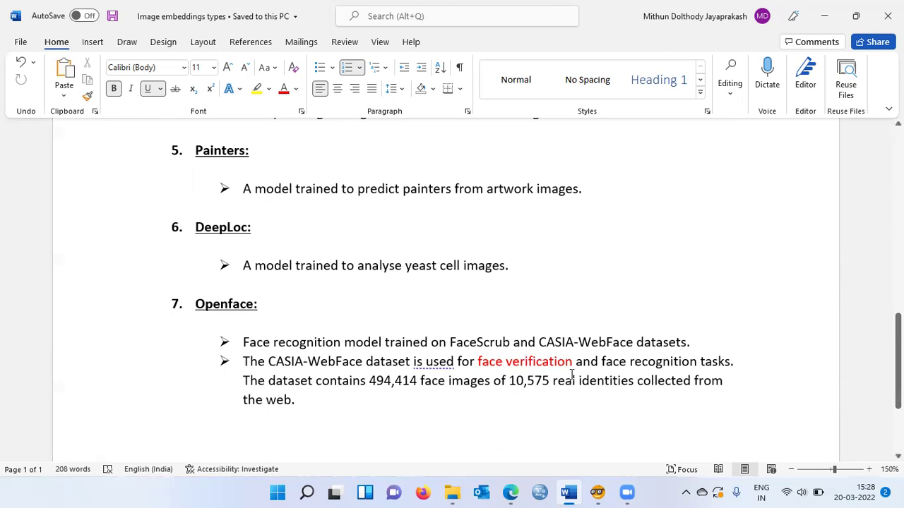
# Switch back to Orange, choose Inception v3 as the embedder in the Image Embedding settings, and close them.
pyautogui.moveTo(599, 492)
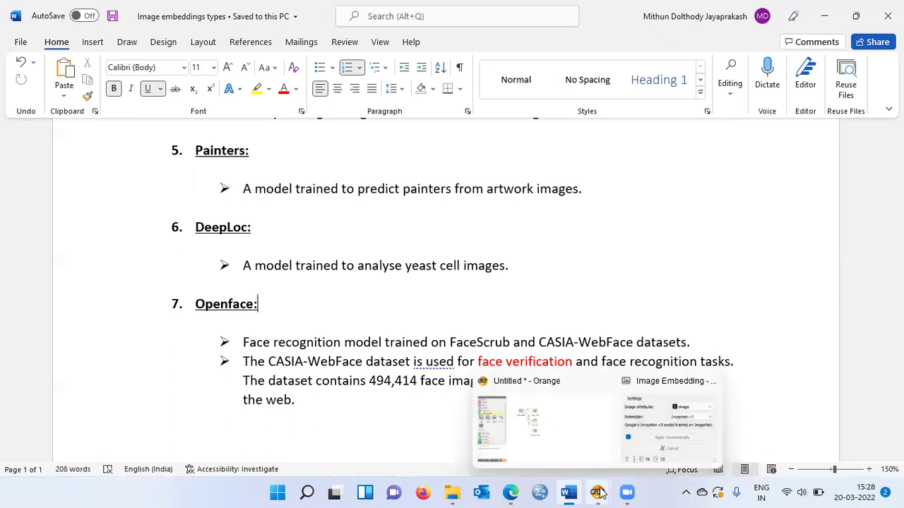
pyautogui.click(561, 437)
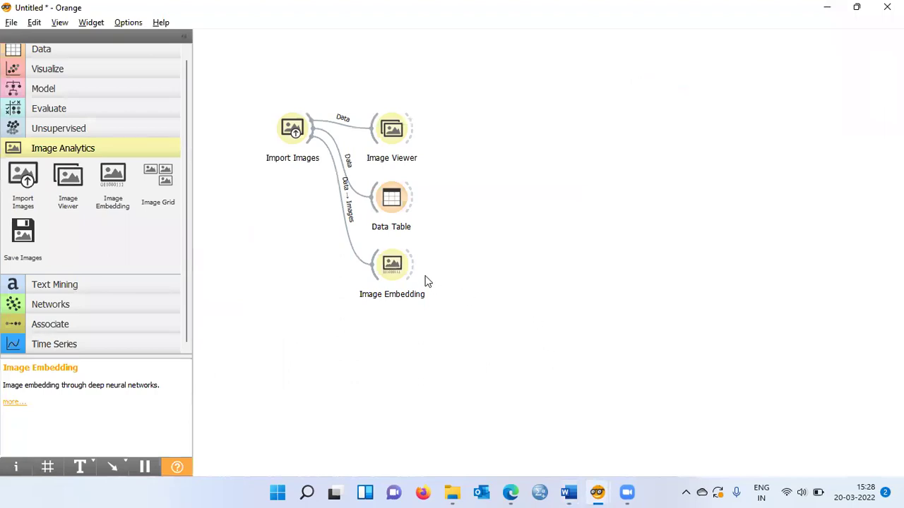
pyautogui.click(400, 277)
pyautogui.doubleClick(401, 277)
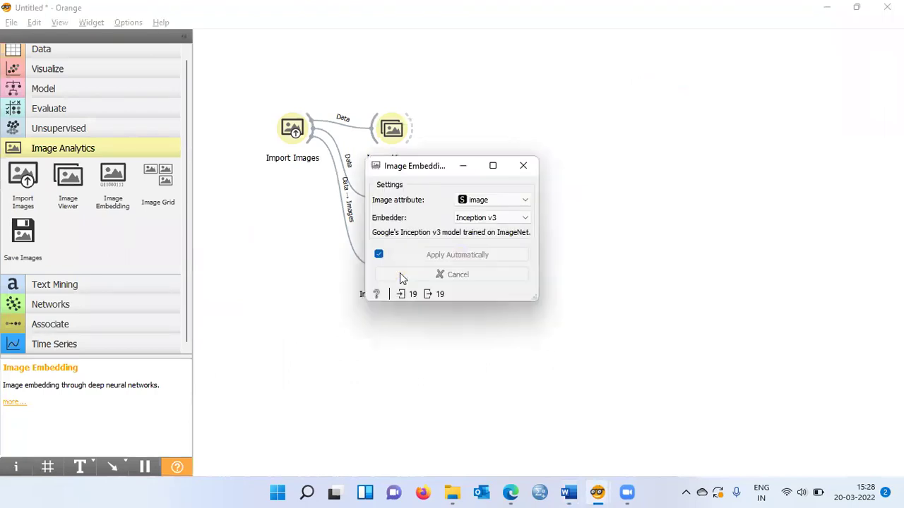
pyautogui.click(526, 219)
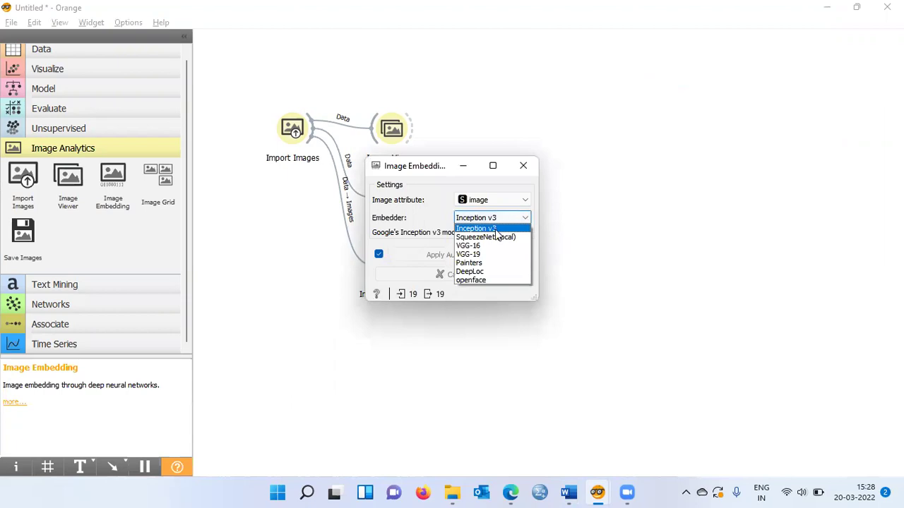
pyautogui.click(495, 230)
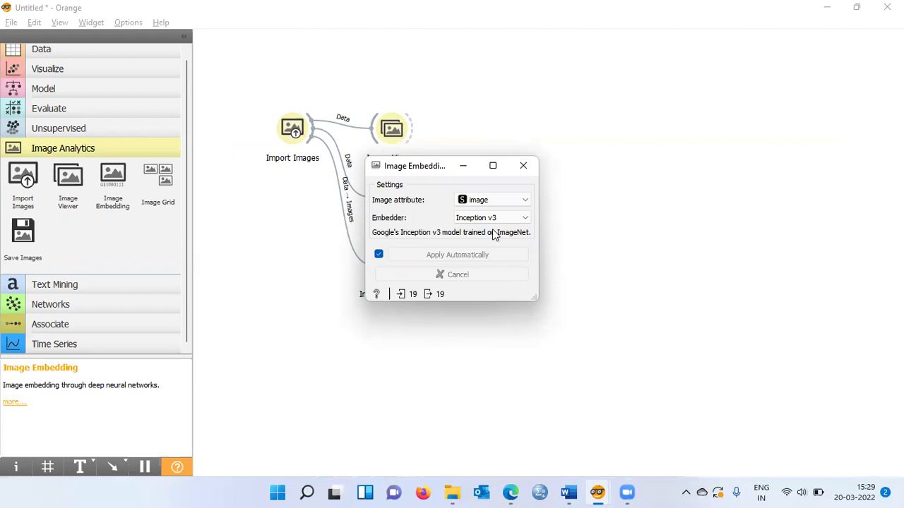
pyautogui.click(523, 165)
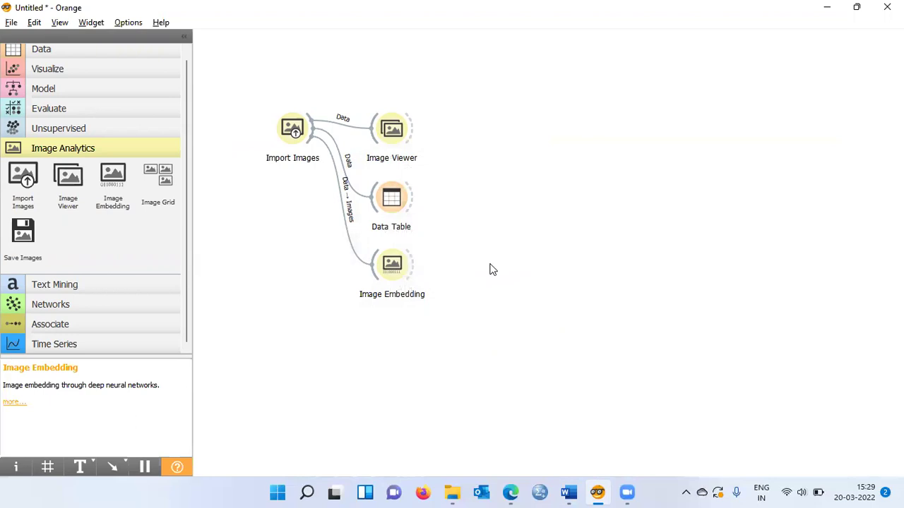
# Review the original image attributes in the Data Table, close it, and check the inputs and outputs of Image Embedding.
pyautogui.doubleClick(396, 203)
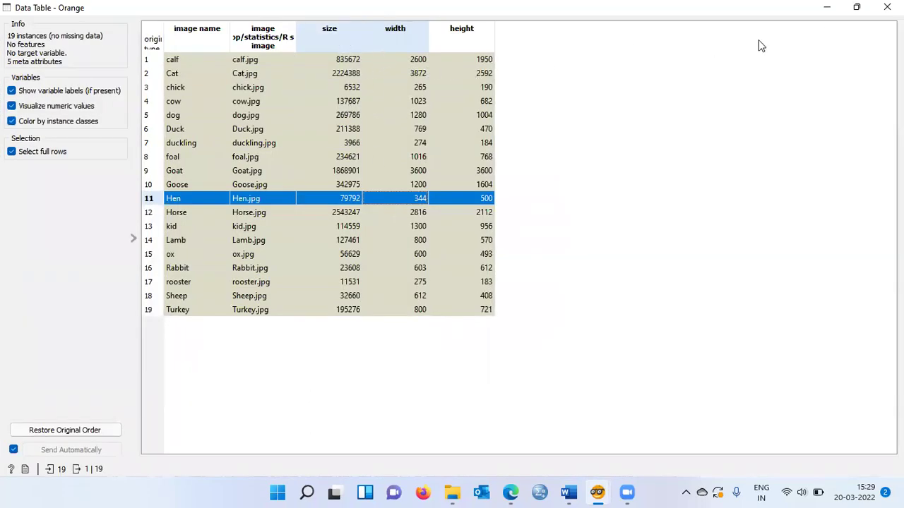
pyautogui.click(887, 7)
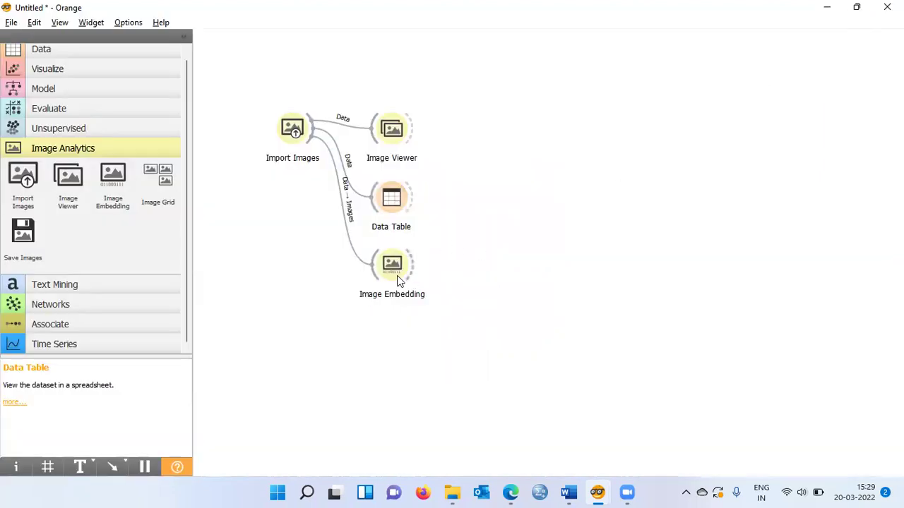
pyautogui.moveTo(390, 273)
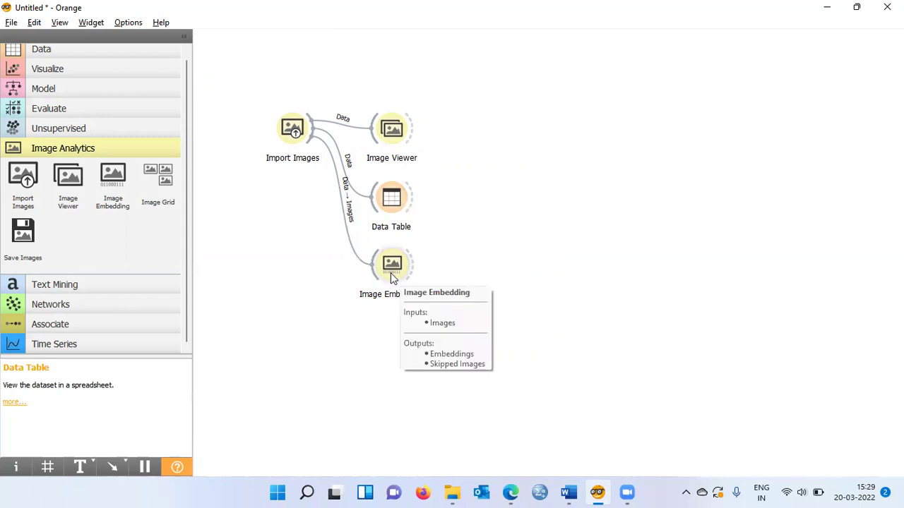
# Duplicate the Data Table widget, place the copy beside Image Embedding, and link the Embeddings output to its Data input.
pyautogui.click(396, 213)
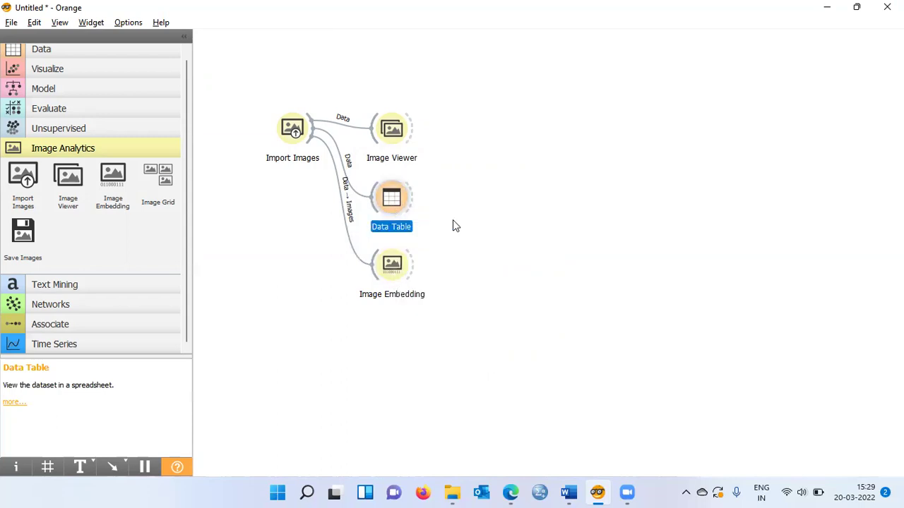
pyautogui.hotkey('ctrl', 'd')
pyautogui.moveTo(389, 289); pyautogui.dragTo(481, 278)
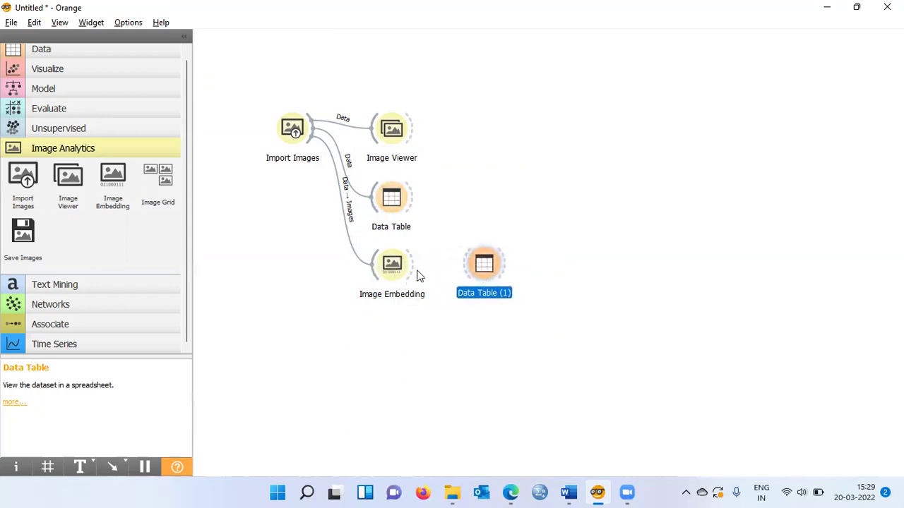
pyautogui.moveTo(415, 274); pyautogui.dragTo(470, 265)
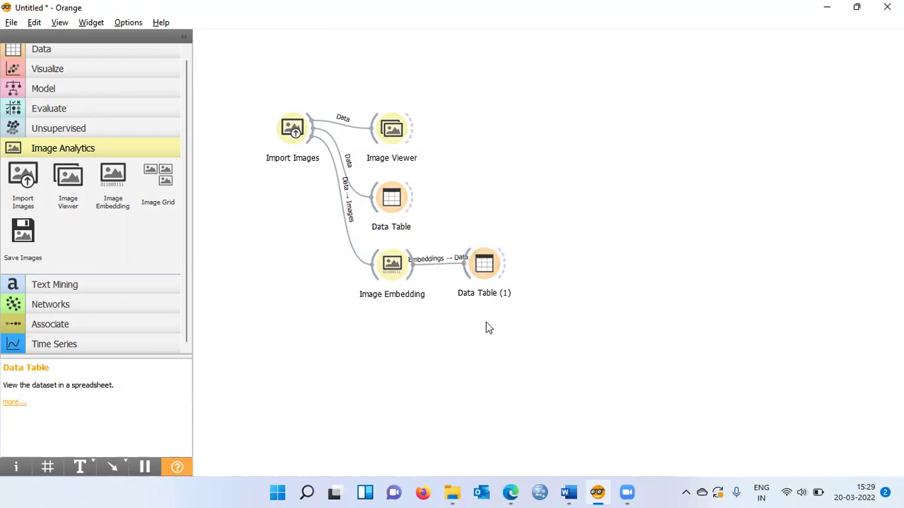
# Open the embeddings Data Table and turn off visualizing numeric values and coloring by instance classes.
pyautogui.click(484, 271)
pyautogui.doubleClick(484, 272)
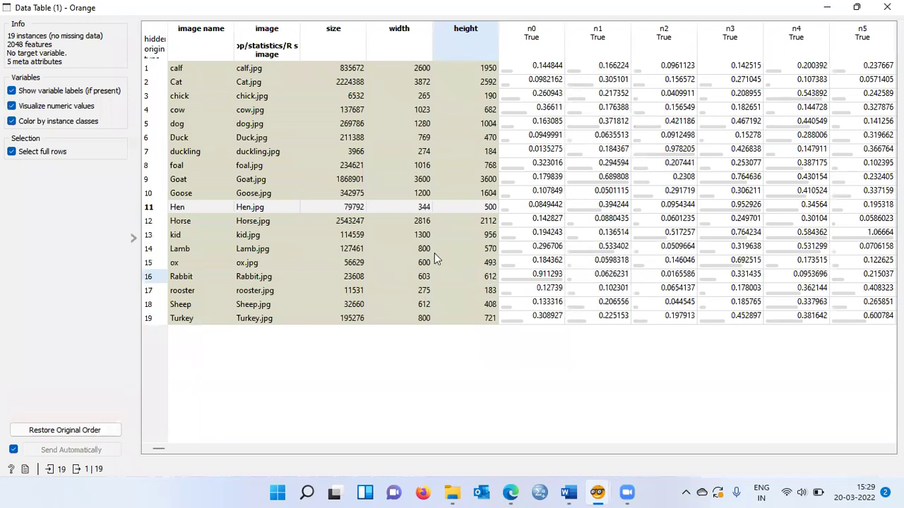
pyautogui.click(11, 107)
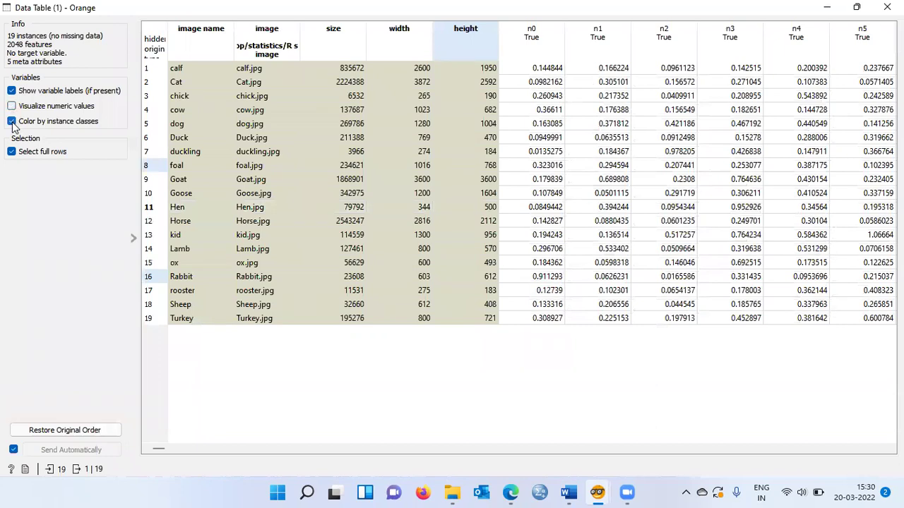
pyautogui.click(12, 123)
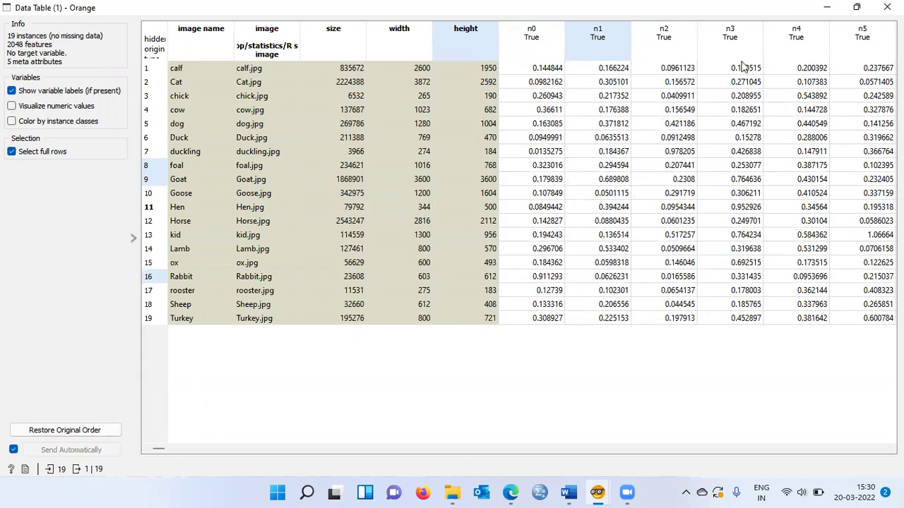
# Browse the embedding columns of the table from n0 through n2047 and back toward the middle ones.
pyautogui.moveTo(164, 450); pyautogui.dragTo(879, 447)
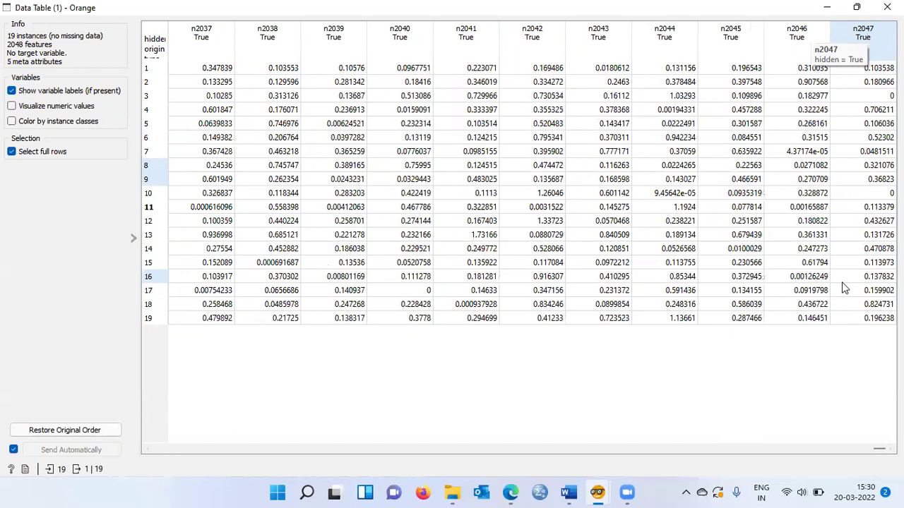
pyautogui.moveTo(879, 448); pyautogui.dragTo(801, 450)
pyautogui.hscroll(-15, 703, 445)
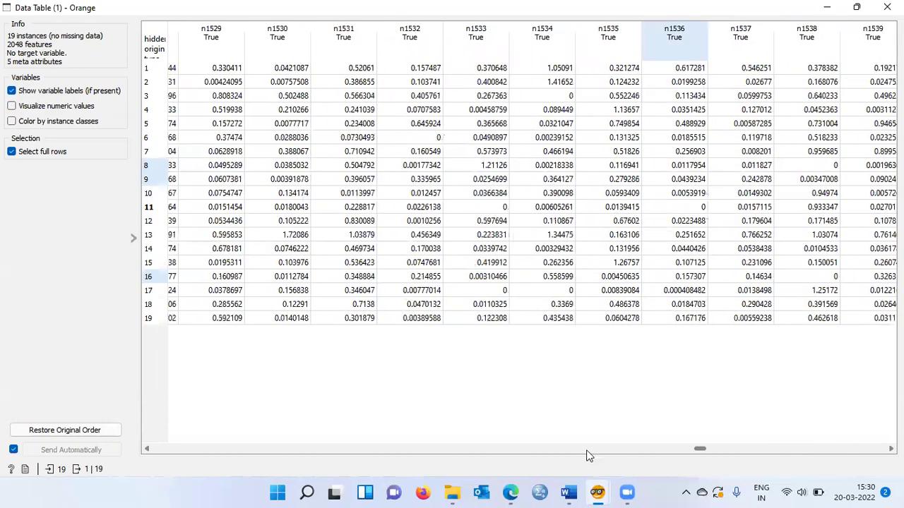
pyautogui.hscroll(-14, 224, 431)
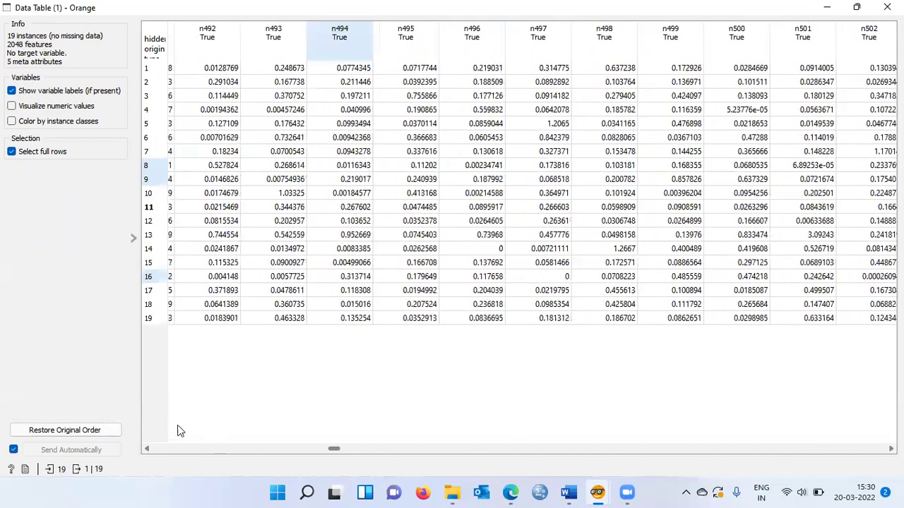
pyautogui.hscroll(3, 294, 427)
pyautogui.hscroll(8, 295, 429)
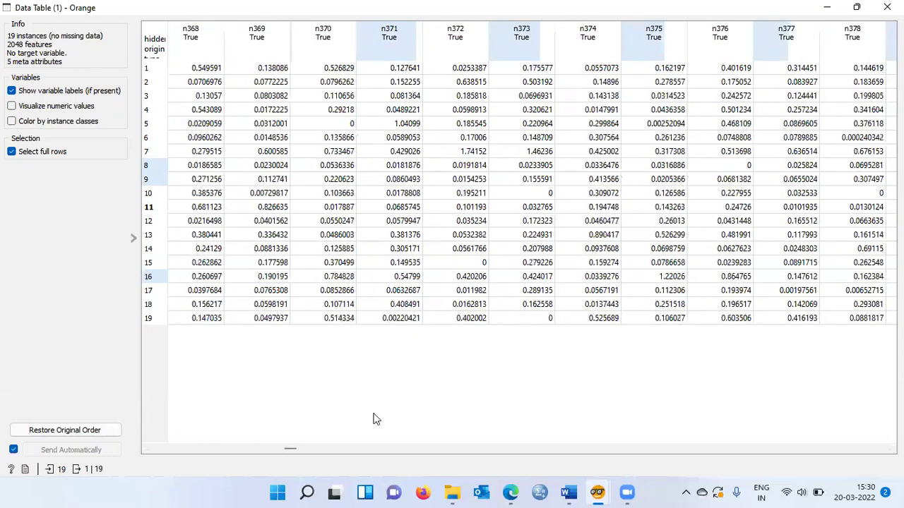
# Switch to the Domestic Animals folder in File Explorer to view the source pictures, and return to the embeddings Data Table.
pyautogui.moveTo(452, 493)
pyautogui.click(480, 461)
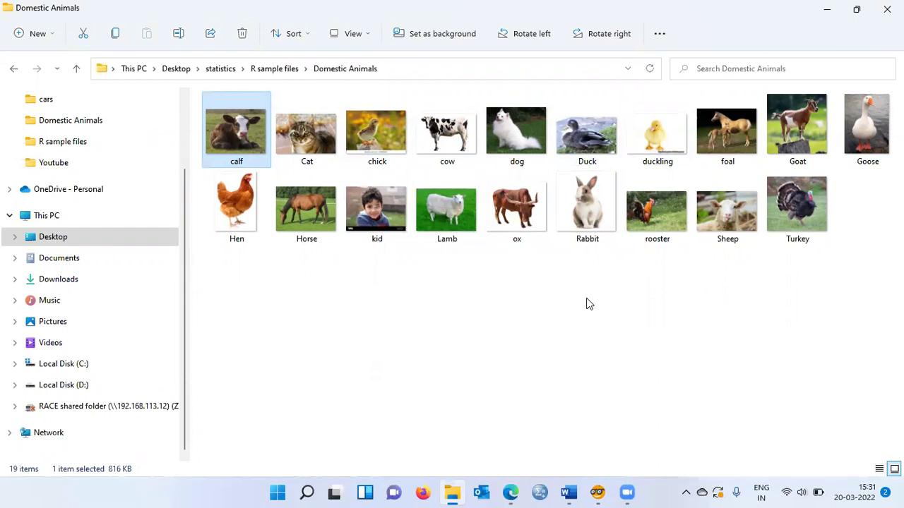
pyautogui.moveTo(601, 486)
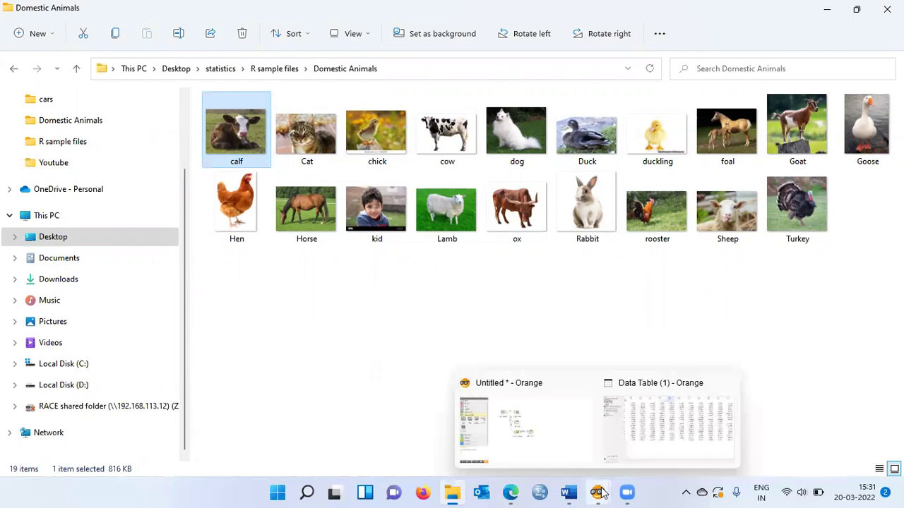
pyautogui.click(686, 422)
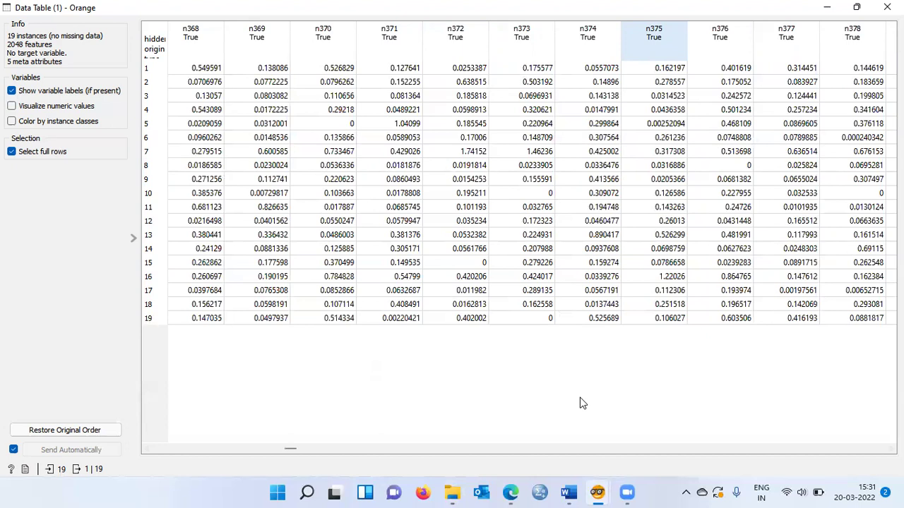
# Review the image attributes and the embedding columns to the far end, close the table, and return to the Orange workflow canvas.
pyautogui.moveTo(291, 450)
pyautogui.moveTo(291, 450); pyautogui.dragTo(401, 446)
pyautogui.moveTo(219, 442); pyautogui.dragTo(138, 435)
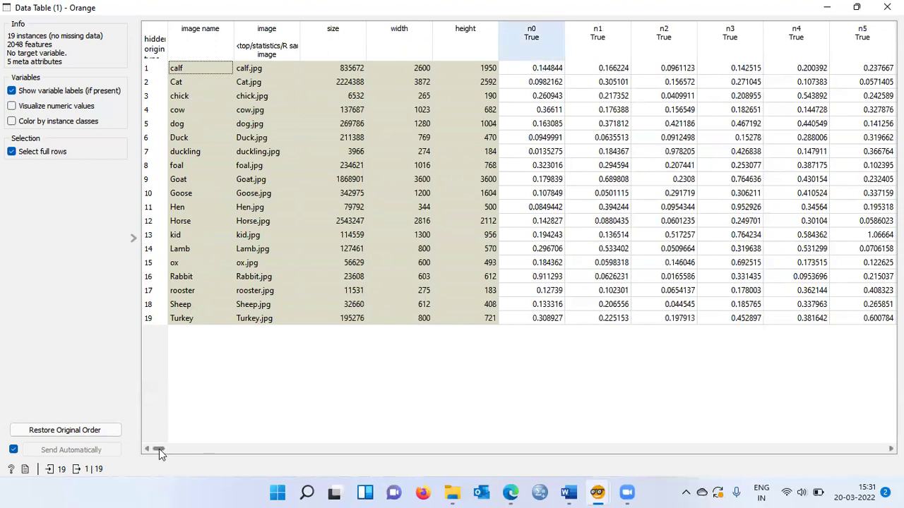
pyautogui.moveTo(175, 449); pyautogui.dragTo(881, 459)
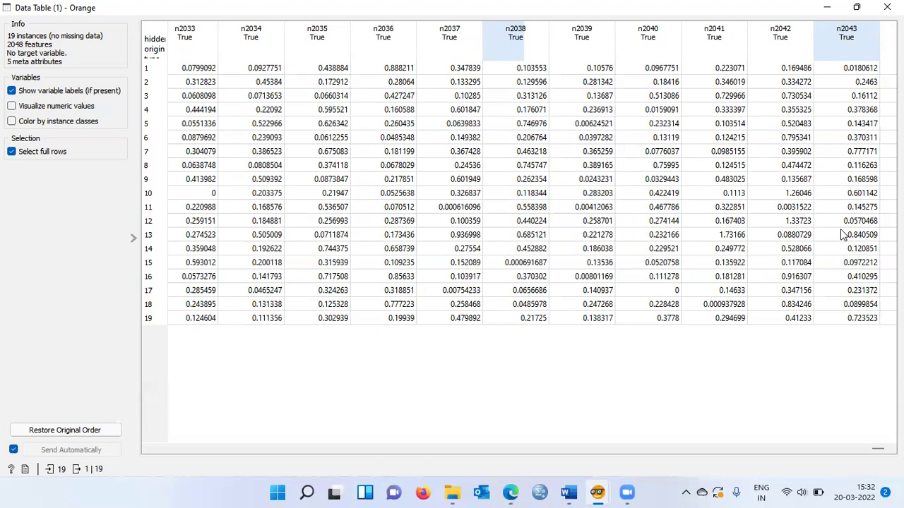
pyautogui.click(887, 7)
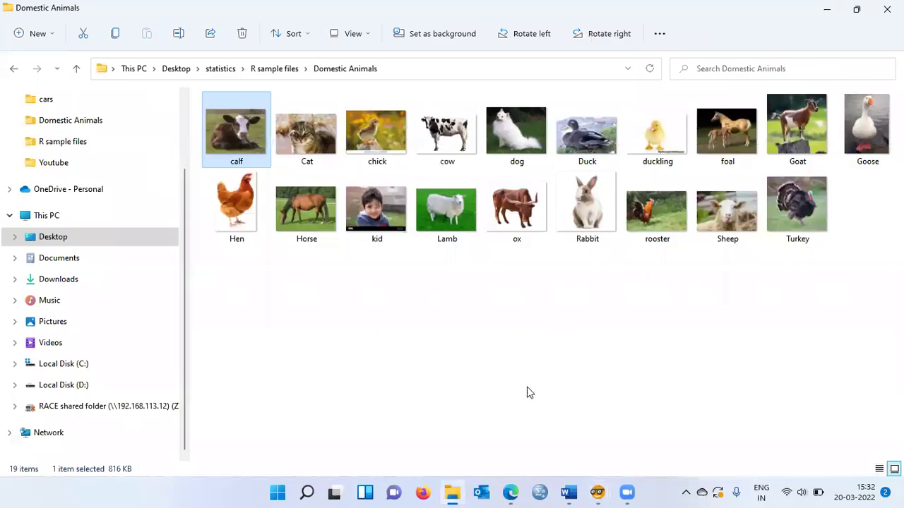
pyautogui.moveTo(597, 492)
pyautogui.click(581, 441)
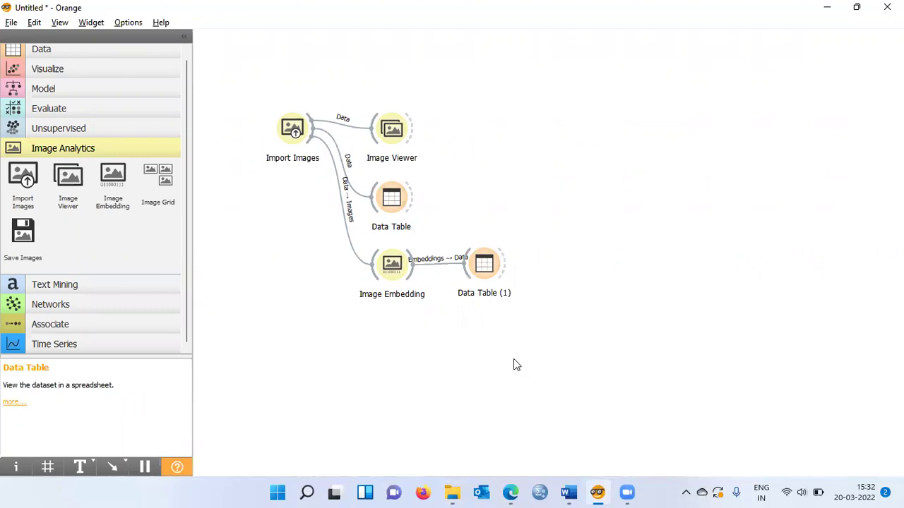
# Add a Distances widget below Image Embedding and link the Embeddings output to its Data input.
pyautogui.rightClick(407, 327)
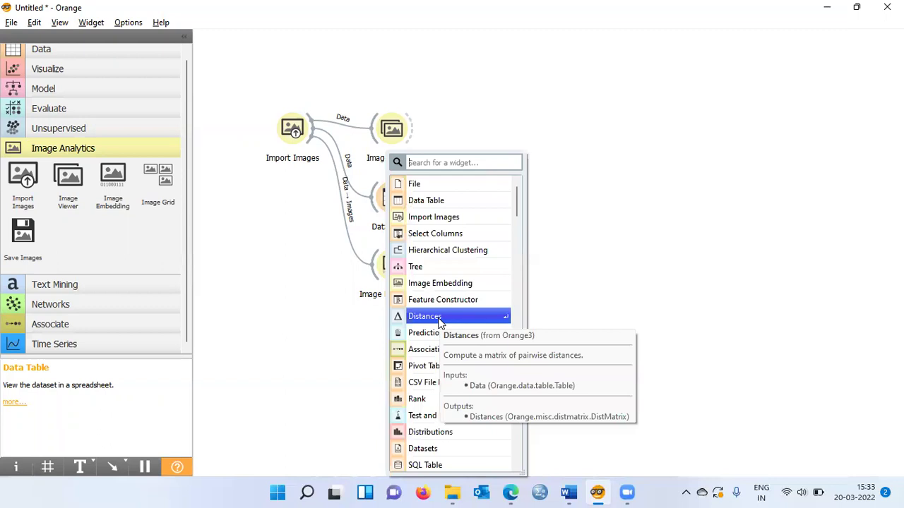
pyautogui.click(438, 322)
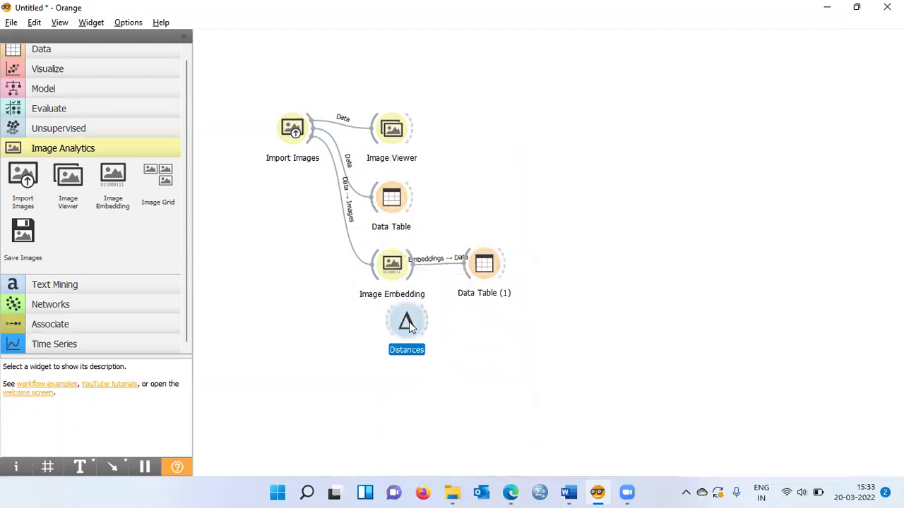
pyautogui.moveTo(406, 325); pyautogui.dragTo(407, 352)
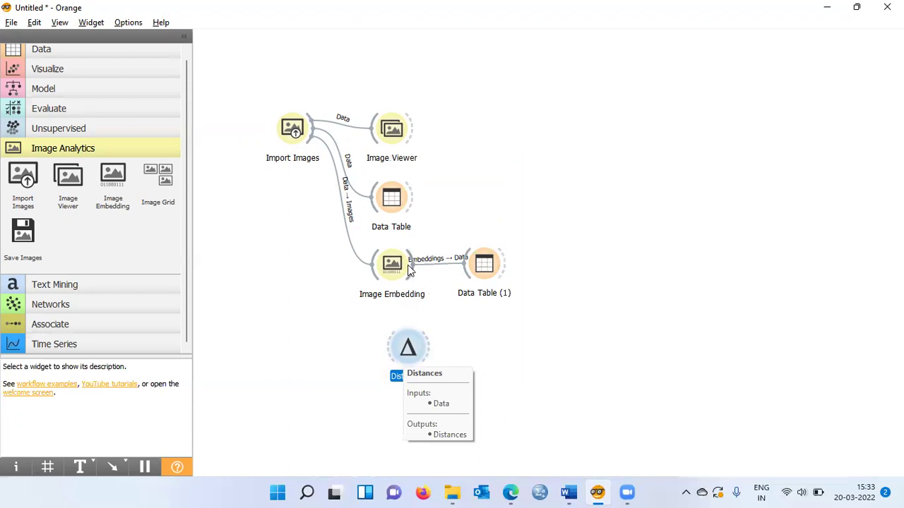
pyautogui.moveTo(416, 278); pyautogui.dragTo(483, 360)
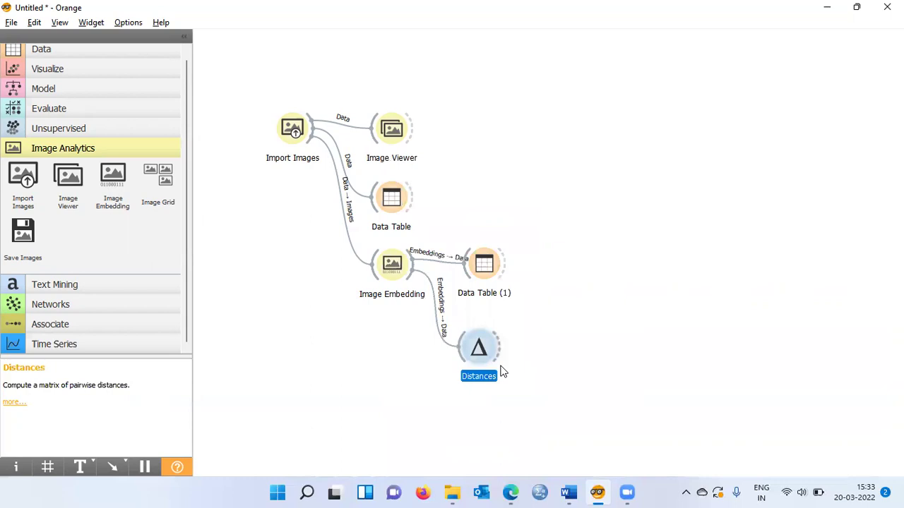
# Set the Distances widget's metric to Cosine, keeping distances between rows, and close its settings.
pyautogui.doubleClick(481, 347)
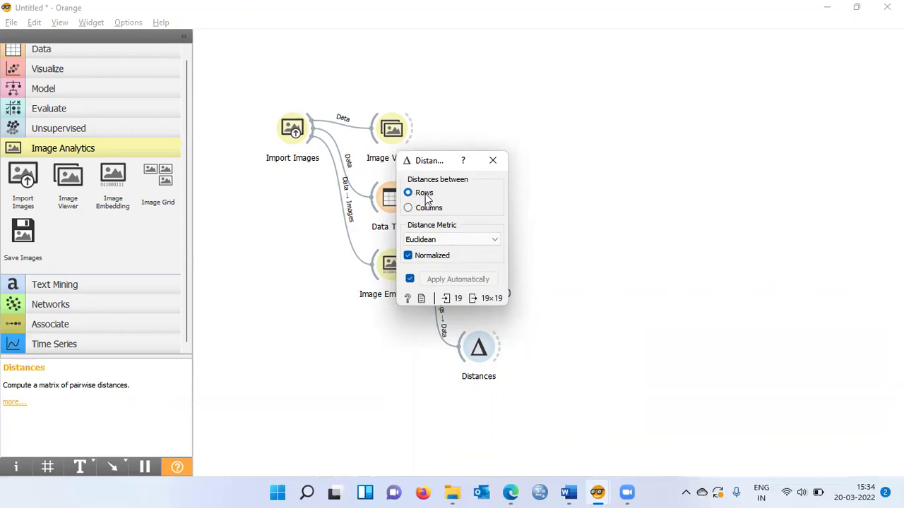
pyautogui.click(494, 243)
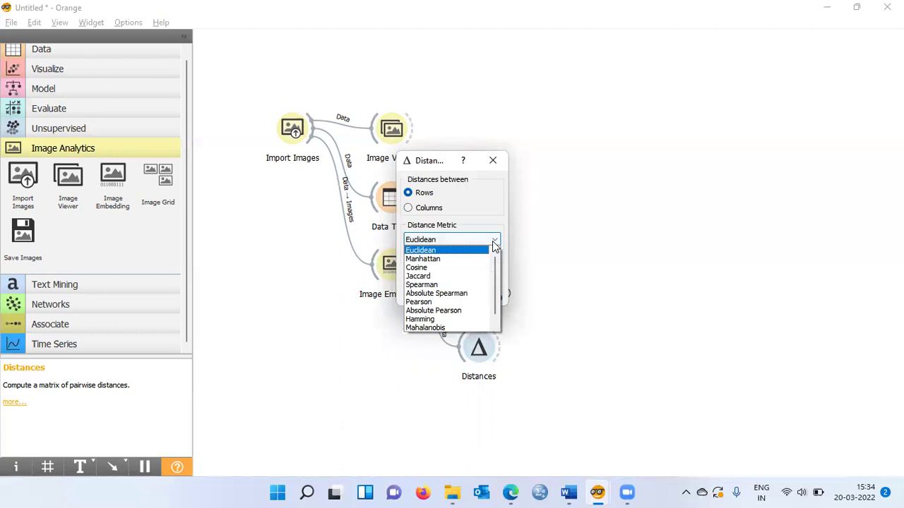
pyautogui.click(445, 272)
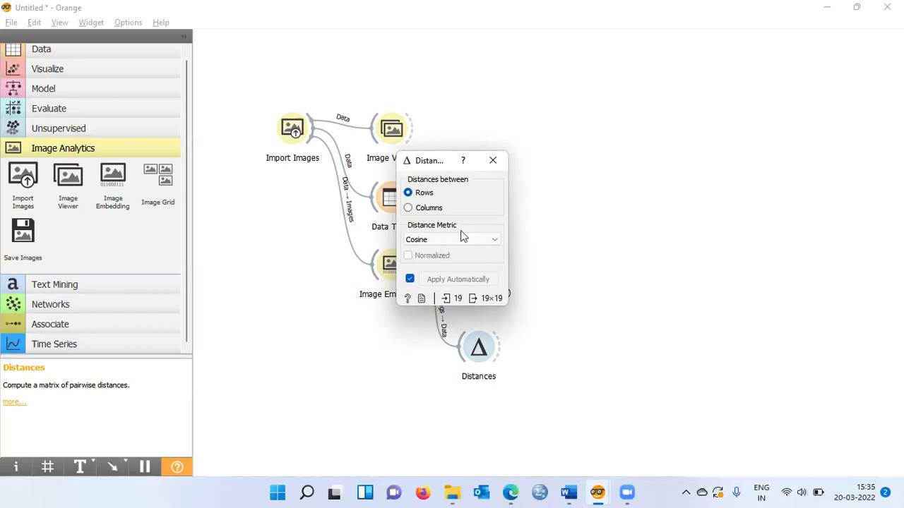
pyautogui.click(493, 160)
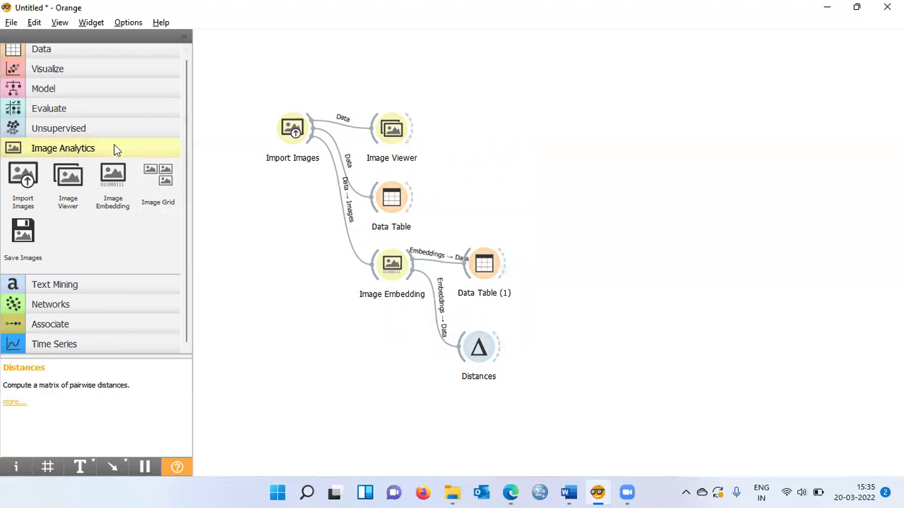
# Add a single Hierarchical Clustering widget beside Distances, removing the duplicate copy, and link the Distances output to it.
pyautogui.click(60, 134)
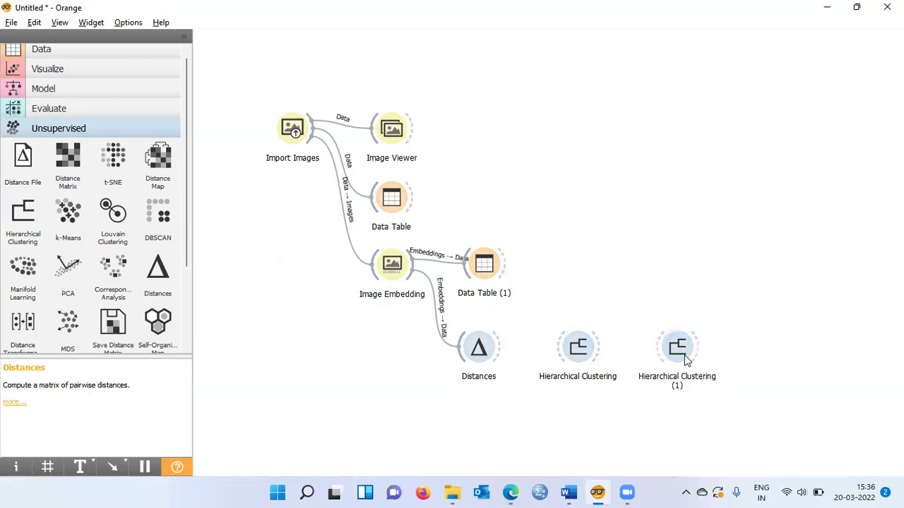
pyautogui.click(684, 359)
pyautogui.press('Delete')
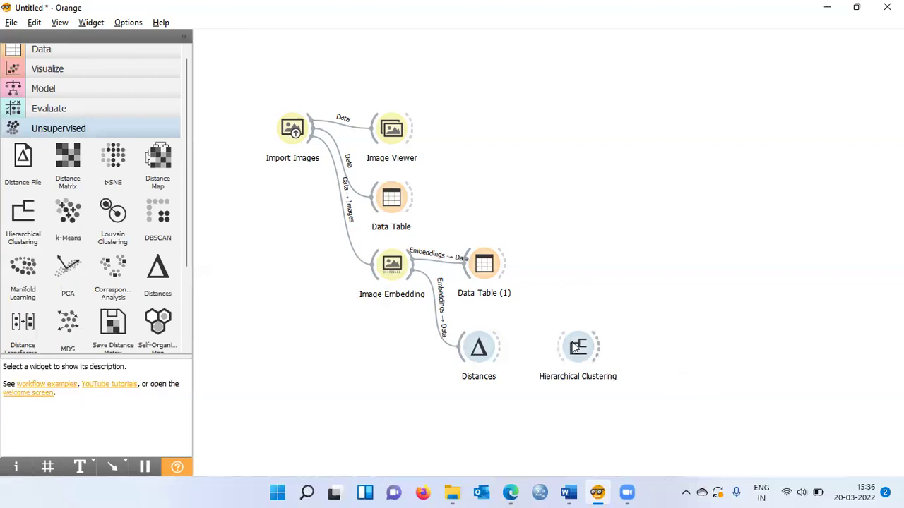
pyautogui.moveTo(500, 353); pyautogui.dragTo(559, 347)
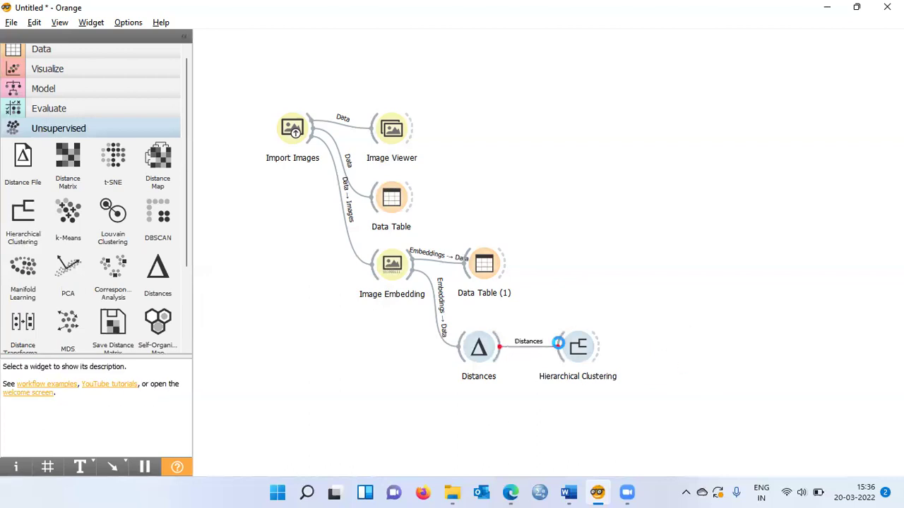
# Open the Hierarchical Clustering dendrogram and compare the animal groupings under Ward and Complete linkage.
pyautogui.doubleClick(579, 347)
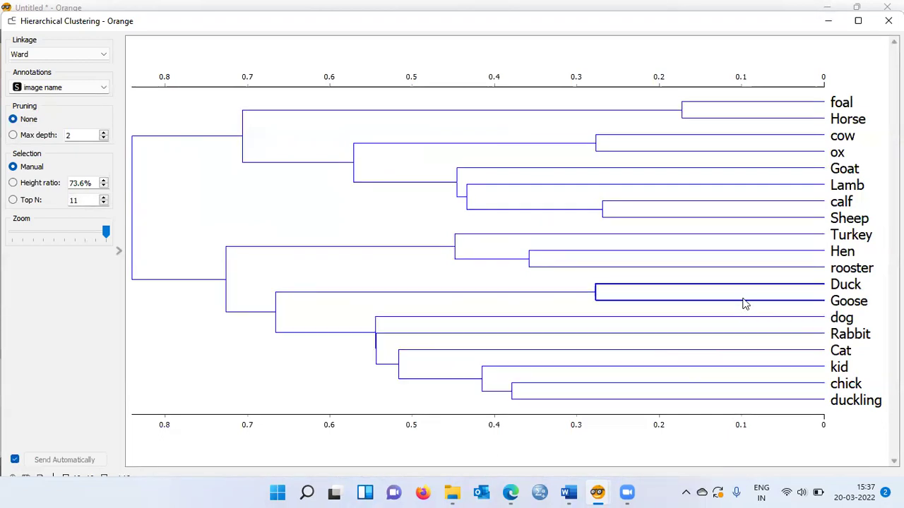
pyautogui.click(104, 56)
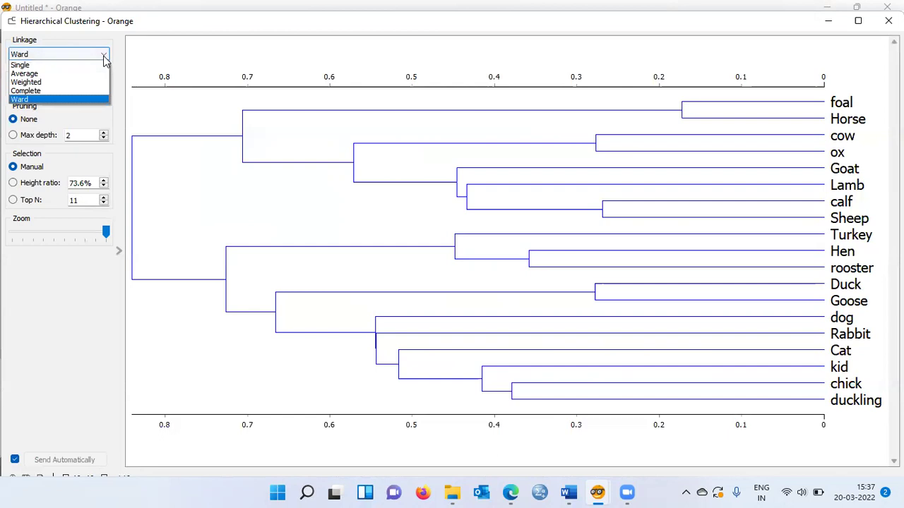
pyautogui.click(29, 92)
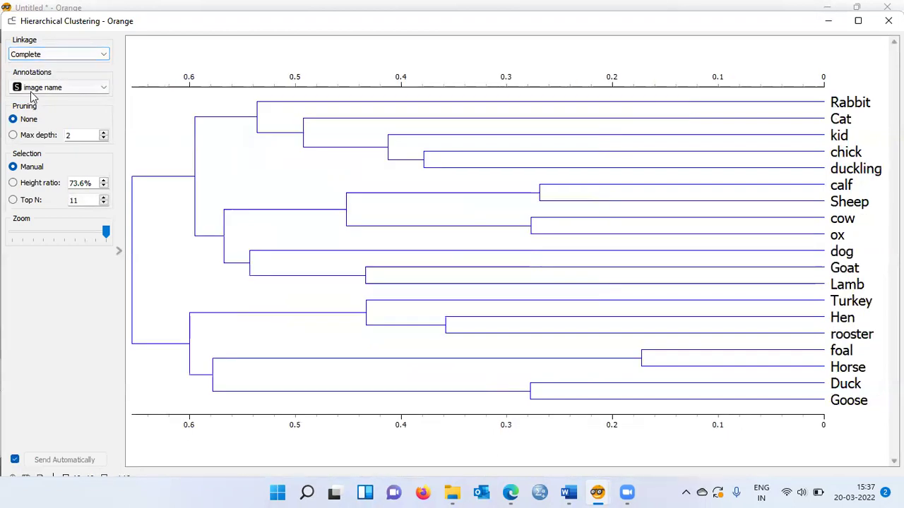
pyautogui.click(99, 58)
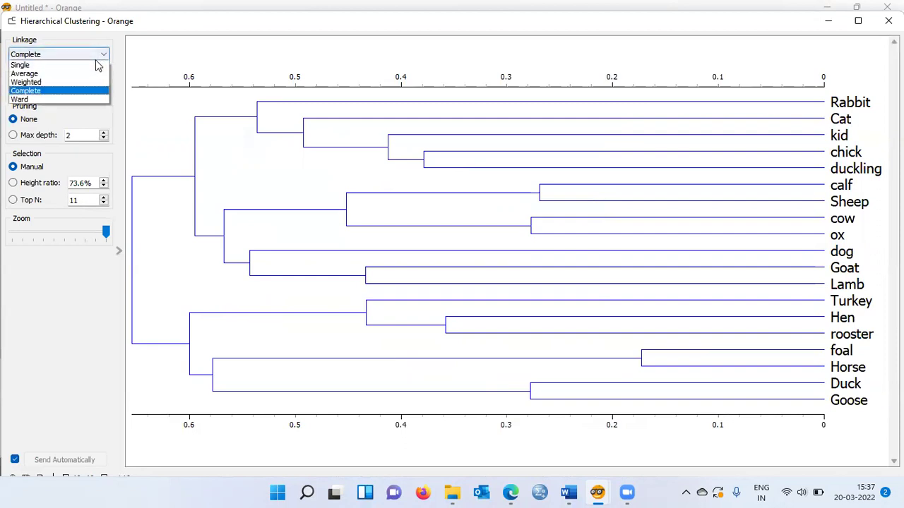
pyautogui.click(29, 100)
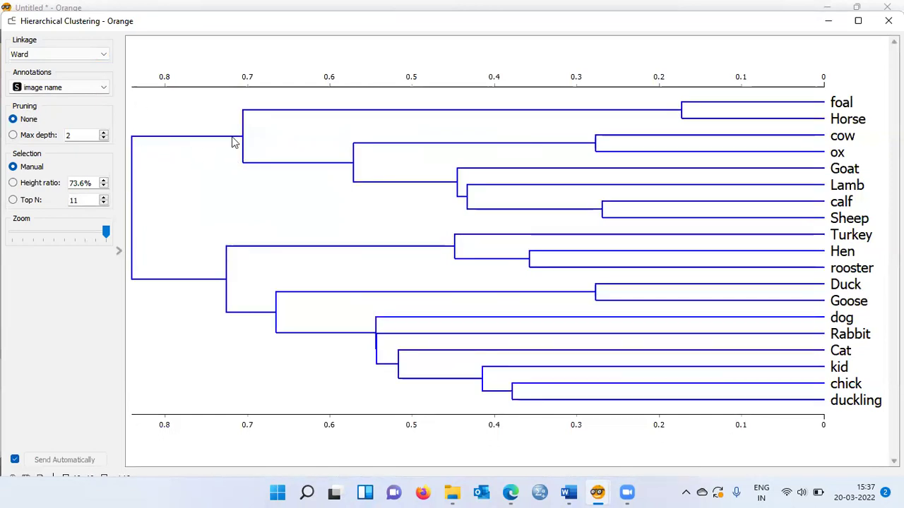
# Try Weighted, Average and Single linkage on the dendrogram, and set the linkage to Complete.
pyautogui.click(105, 58)
pyautogui.click(57, 84)
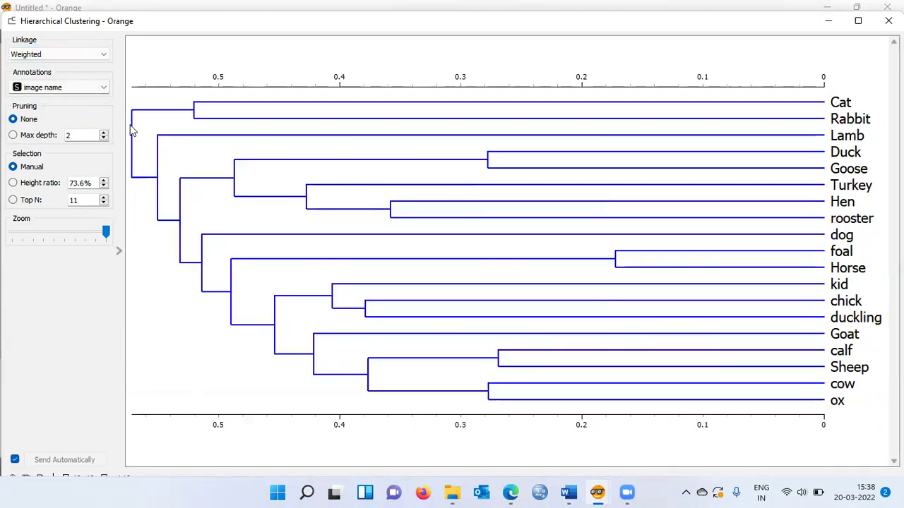
pyautogui.click(105, 57)
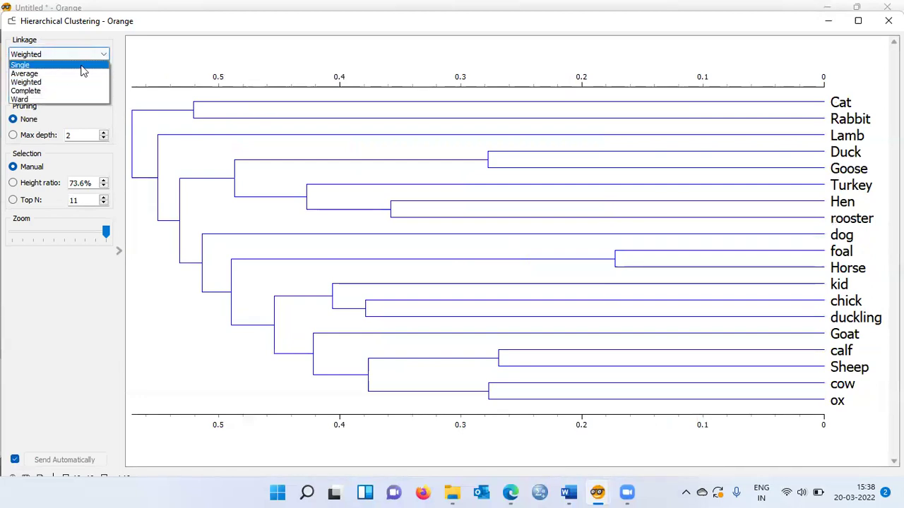
pyautogui.click(72, 74)
pyautogui.click(106, 55)
pyautogui.click(70, 63)
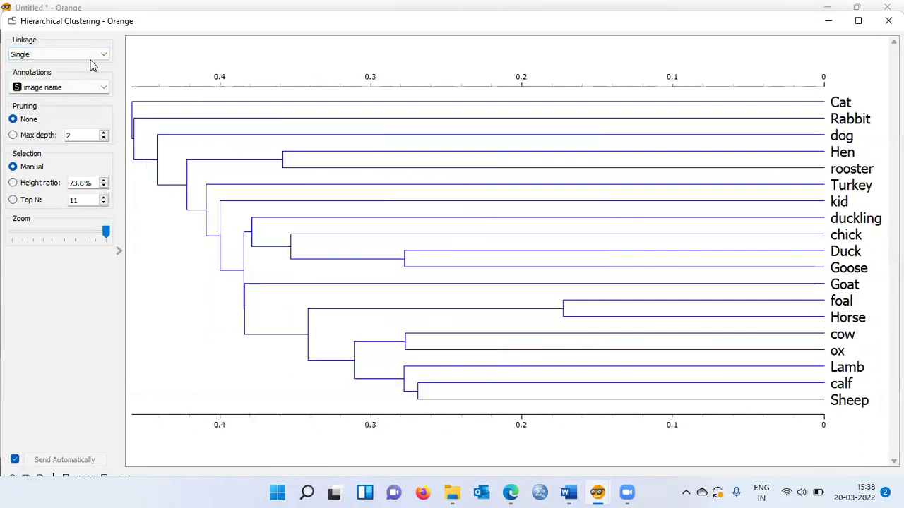
pyautogui.click(97, 56)
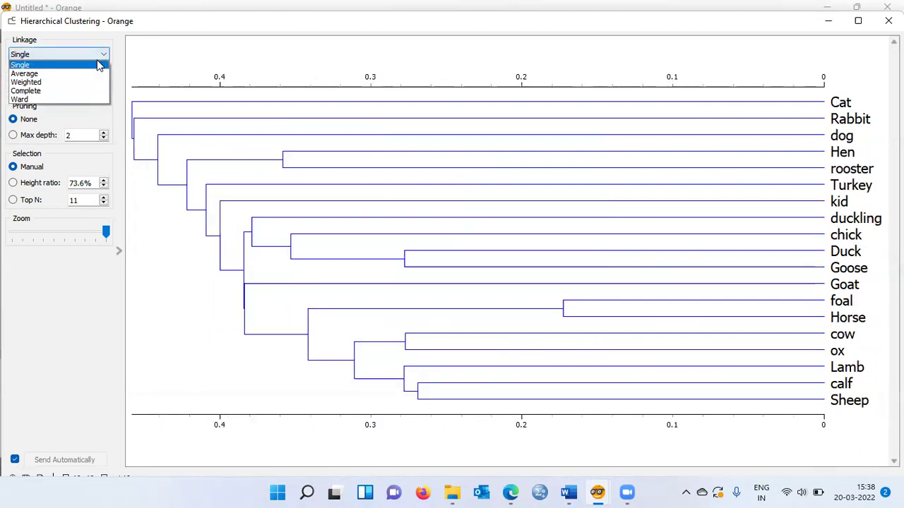
pyautogui.click(57, 91)
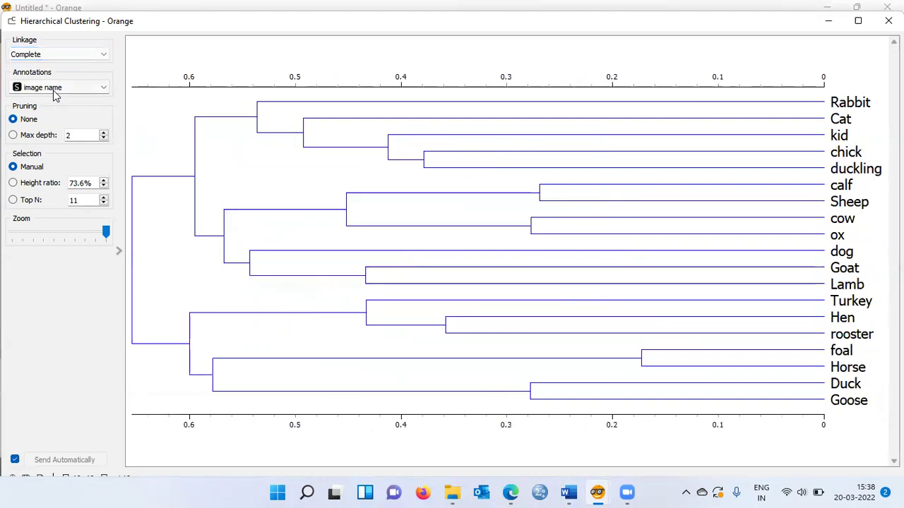
# Keep Complete linkage, select the Turkey, Hen and rooster cluster in the dendrogram, and close the dendrogram.
pyautogui.click(105, 55)
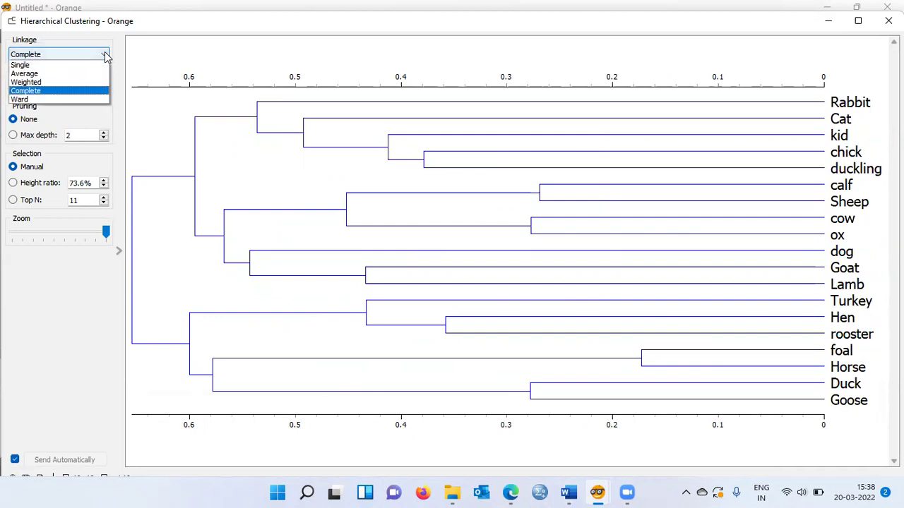
pyautogui.click(42, 91)
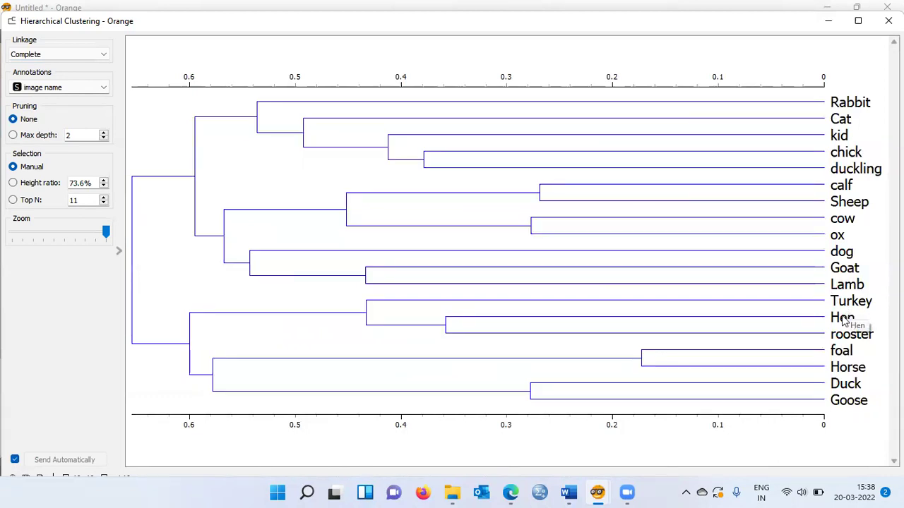
pyautogui.click(727, 309)
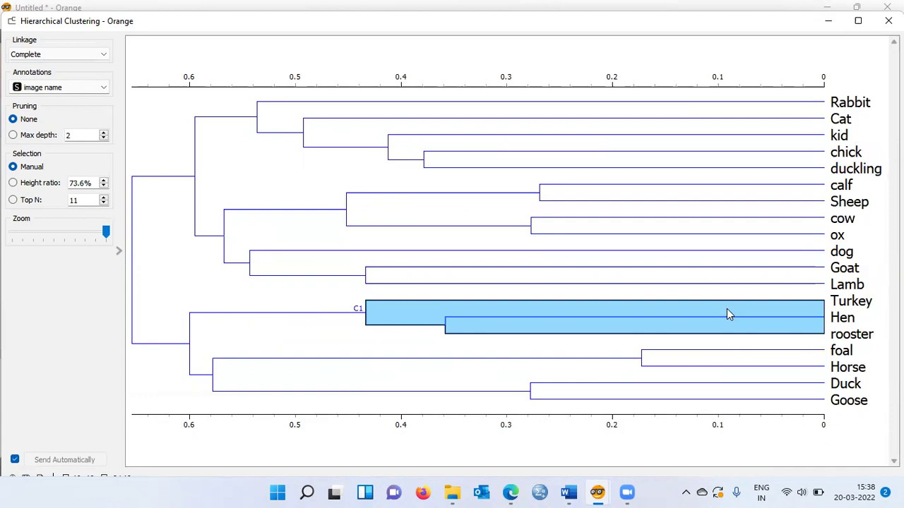
pyautogui.click(888, 20)
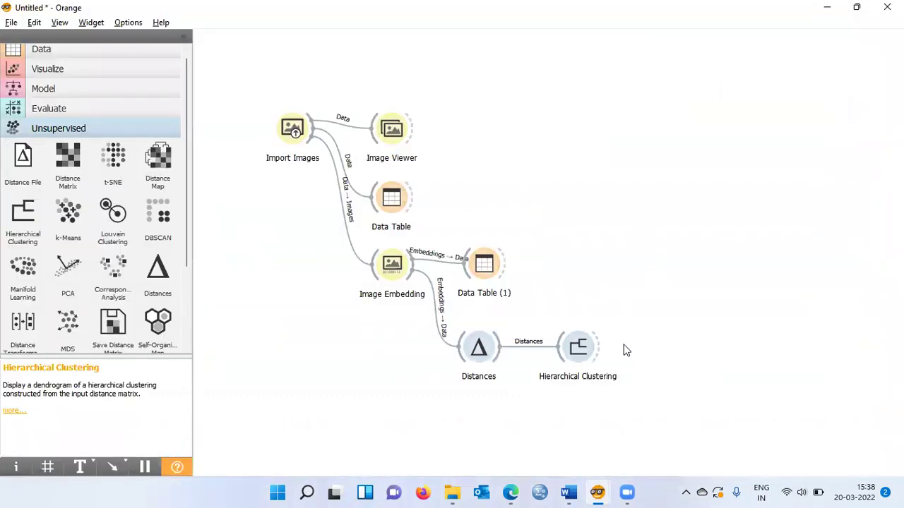
# Add a second Image Viewer widget to the canvas and place it beside Hierarchical Clustering with space for a link.
pyautogui.rightClick(626, 350)
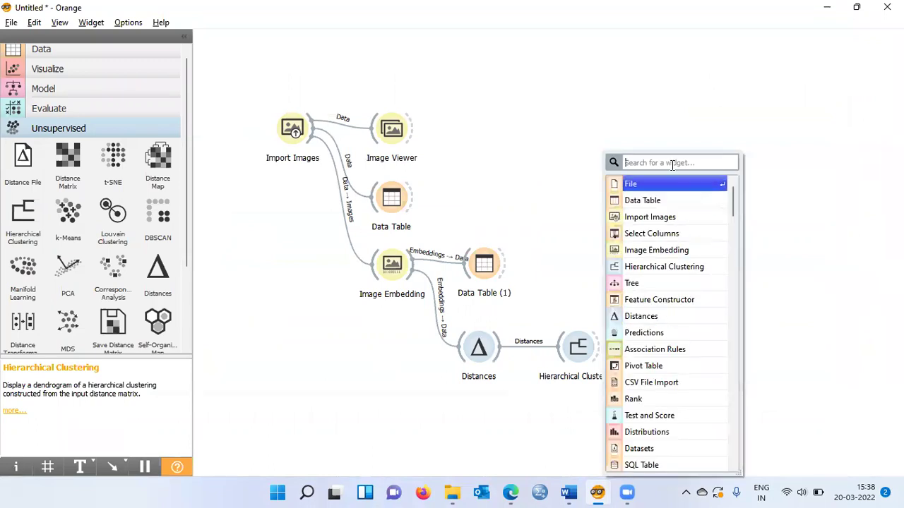
pyautogui.write('image')
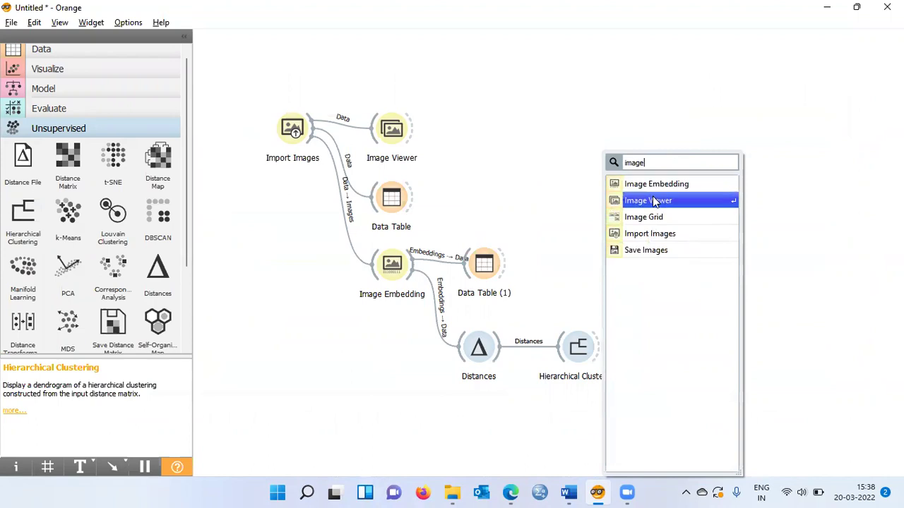
pyautogui.click(655, 200)
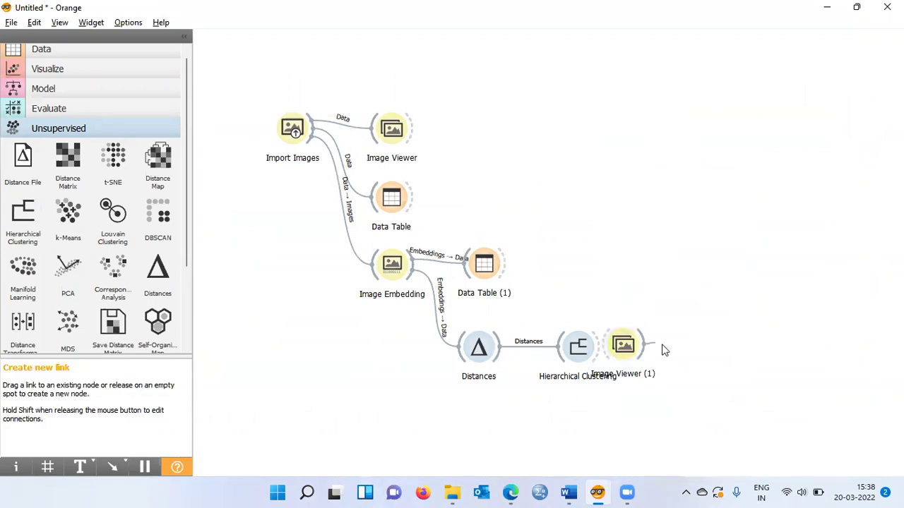
pyautogui.moveTo(636, 352); pyautogui.dragTo(676, 351)
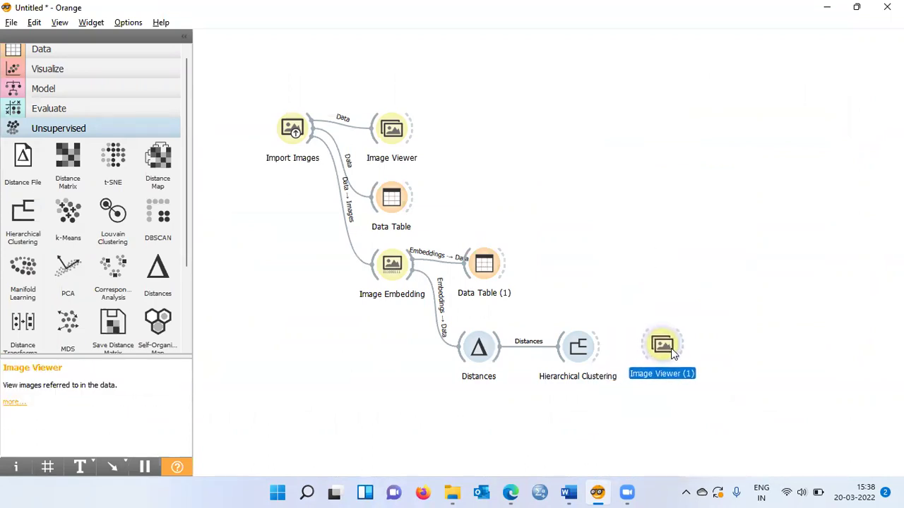
# Link Hierarchical Clustering's selected data to the new Image Viewer and view the pictures of the selected cluster.
pyautogui.click(605, 357)
pyautogui.moveTo(607, 357); pyautogui.dragTo(664, 346)
pyautogui.doubleClick(671, 350)
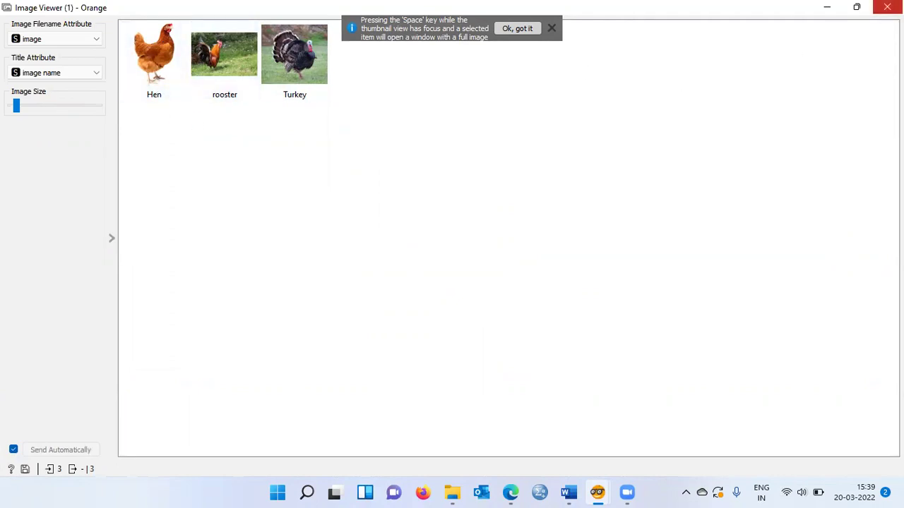
pyautogui.click(887, 7)
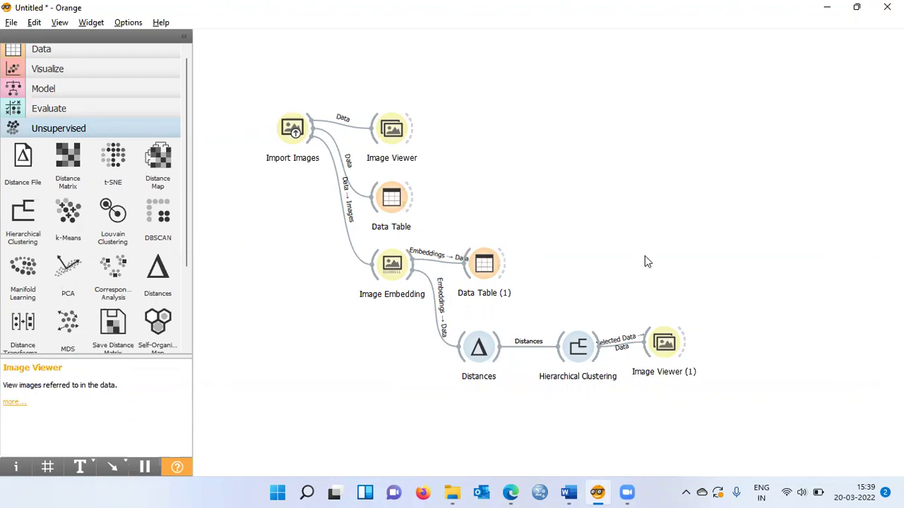
# Switch to the Edge browser, search Google Images for bos indicus, and look through the cattle pictures.
pyautogui.moveTo(511, 492)
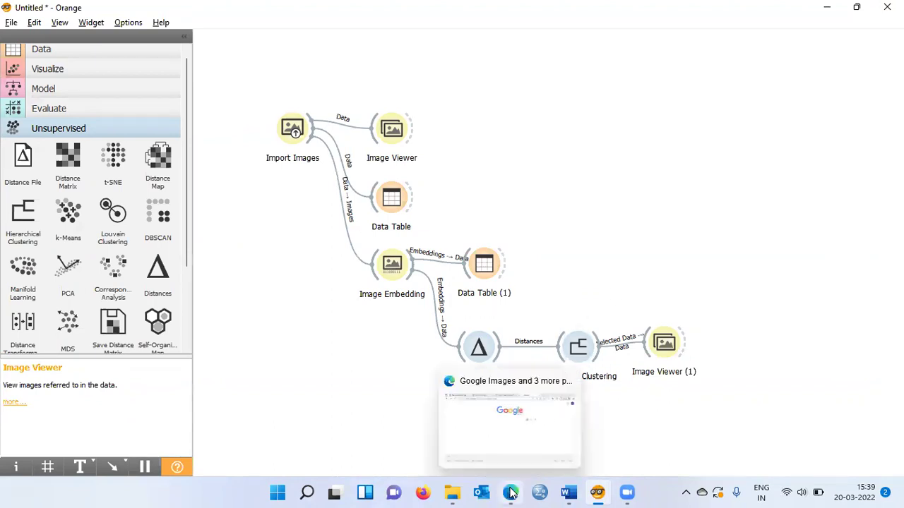
pyautogui.click(555, 441)
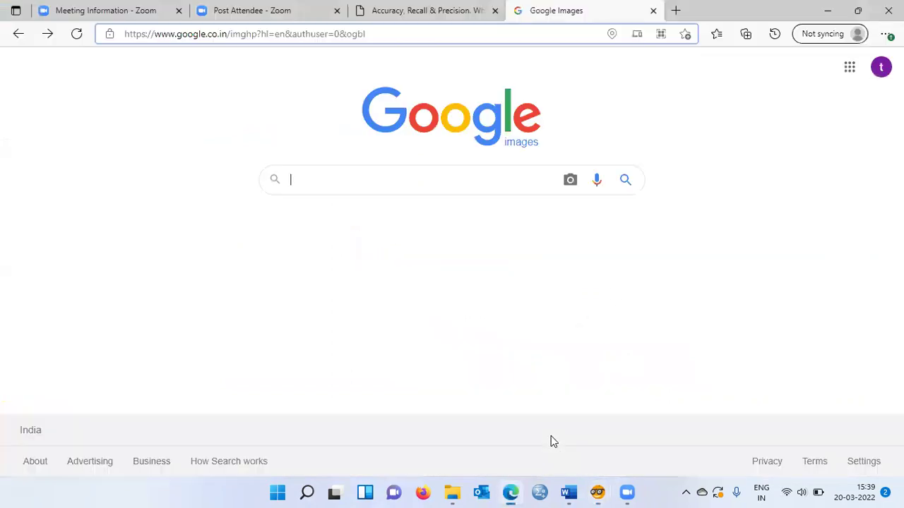
pyautogui.click(415, 184)
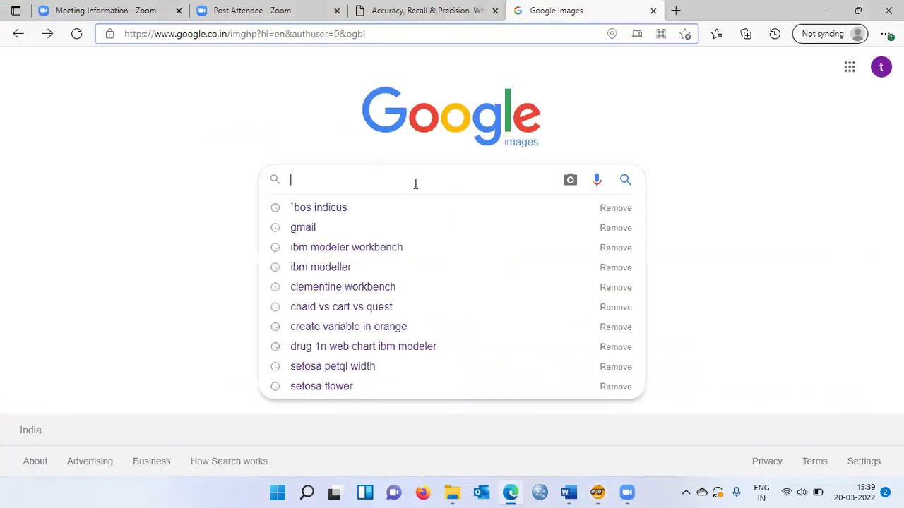
pyautogui.click(335, 208)
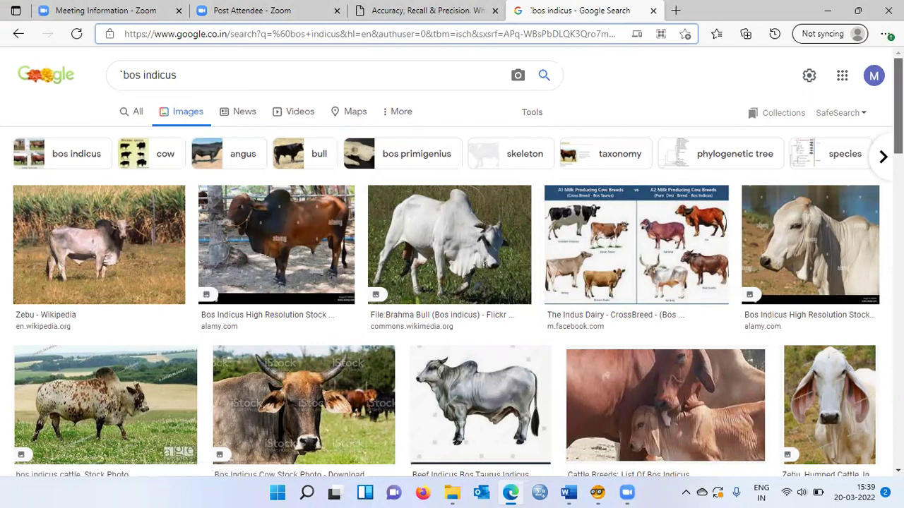
pyautogui.scroll(-1, 898, 106)
pyautogui.scroll(-2, 452, 282)
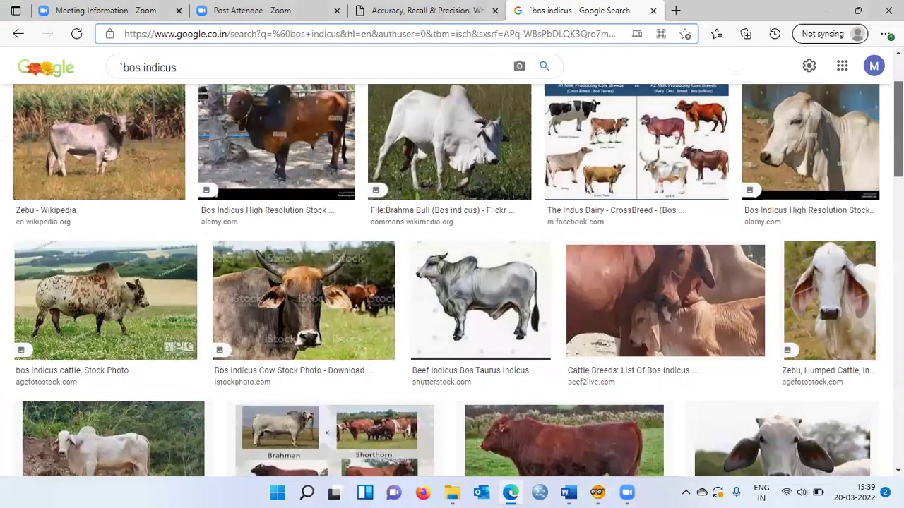
pyautogui.scroll(-1, 452, 282)
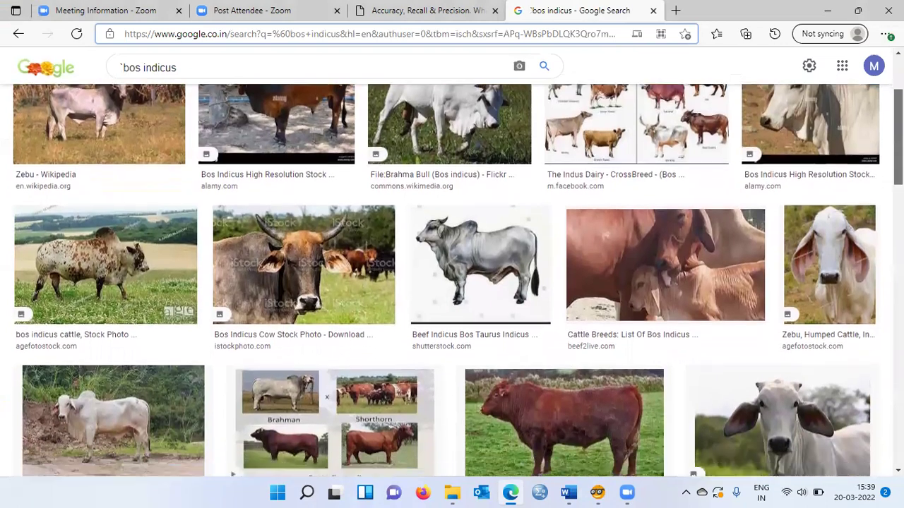
pyautogui.scroll(1, 452, 280)
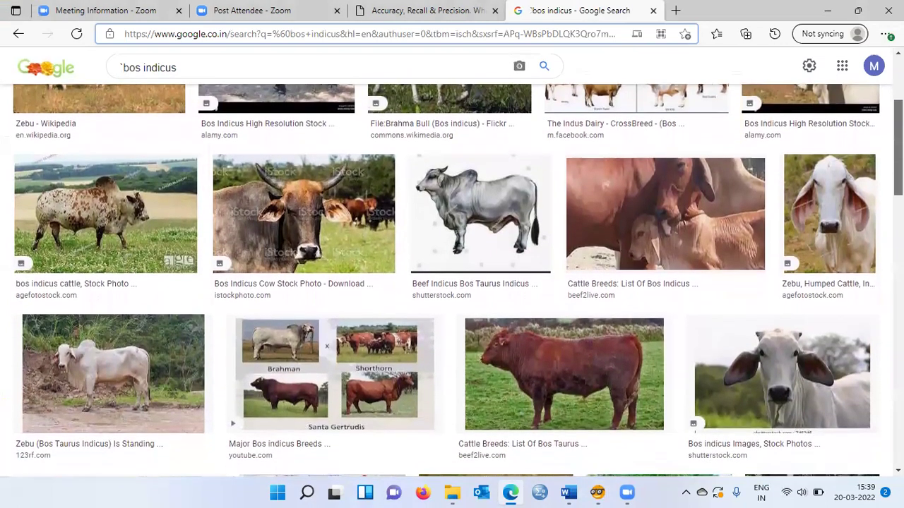
pyautogui.scroll(2, 452, 282)
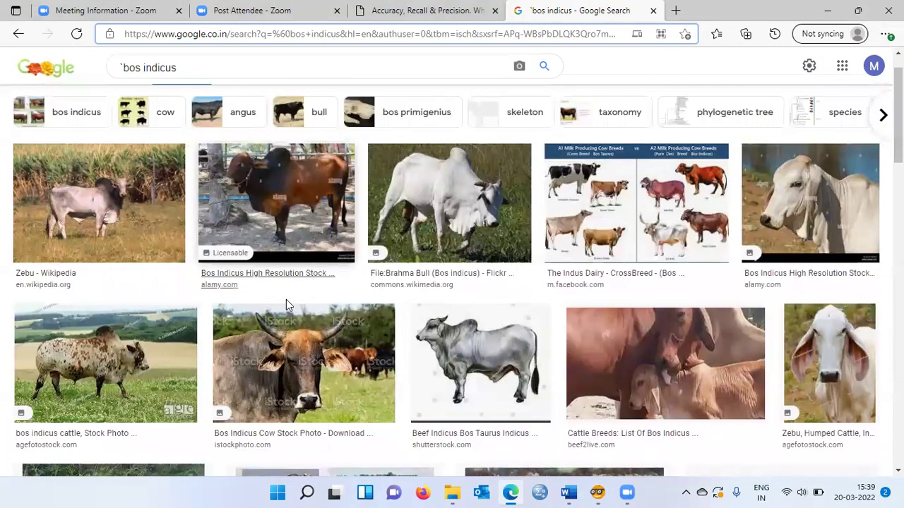
# Save the agefotostock picture of the spotted bos indicus as "bos indicus" in JPEG format in the Domestic Animals folder.
pyautogui.click(103, 364)
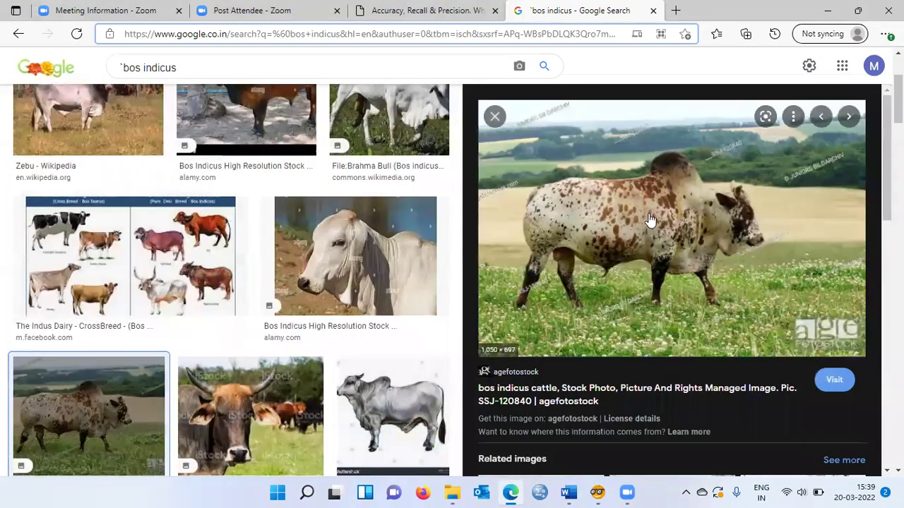
pyautogui.rightClick(641, 206)
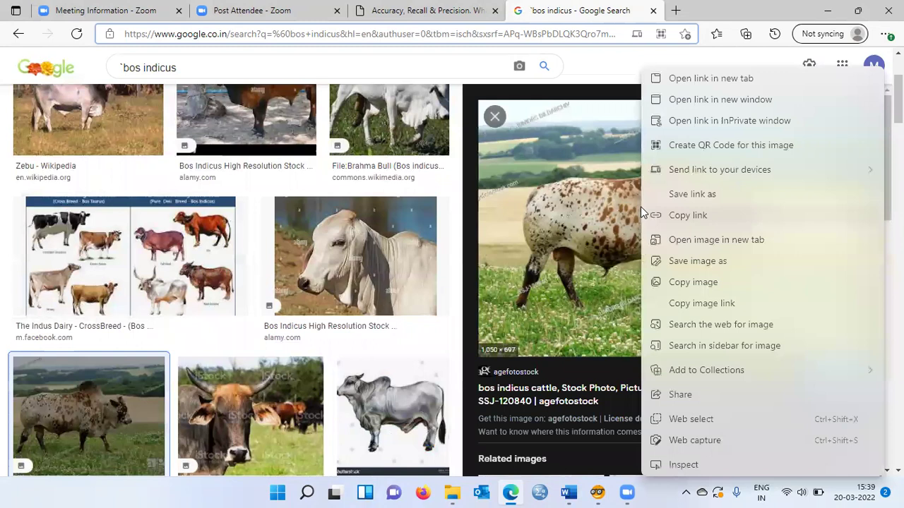
pyautogui.click(749, 263)
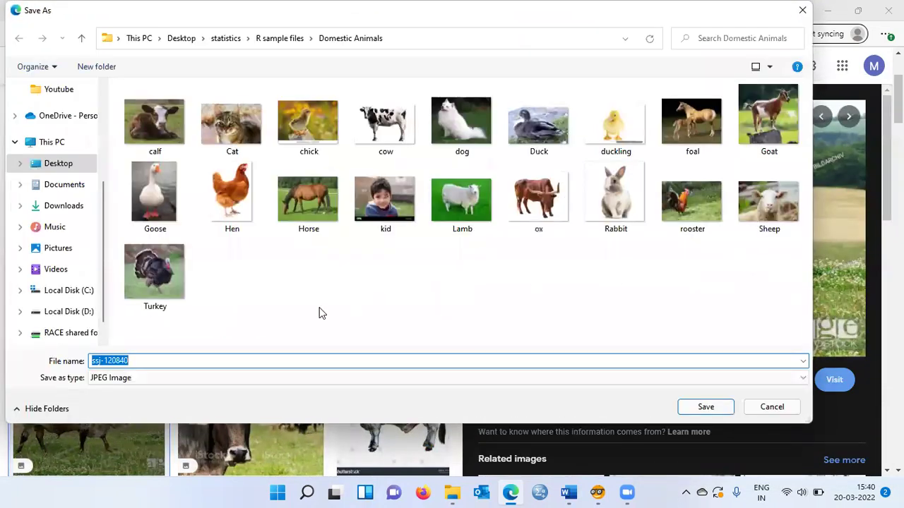
pyautogui.press('BackSpace')
pyautogui.write('bos indicus')
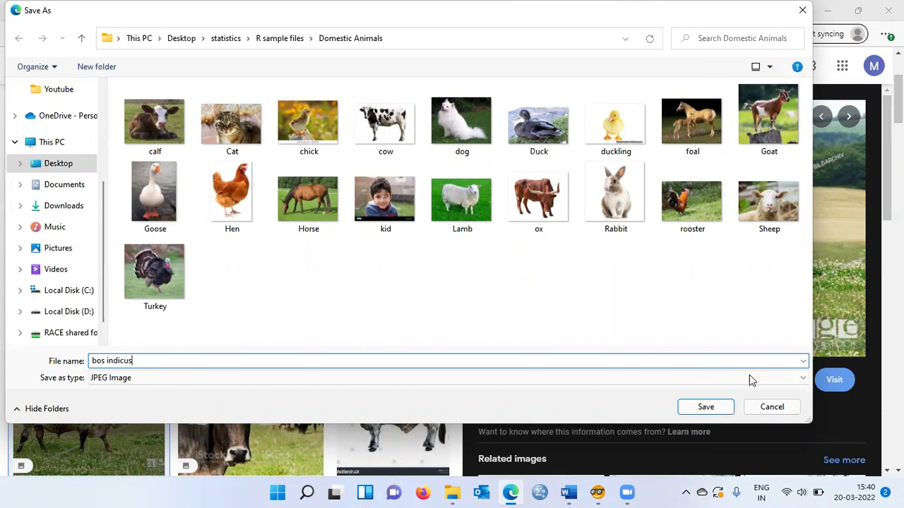
pyautogui.click(706, 406)
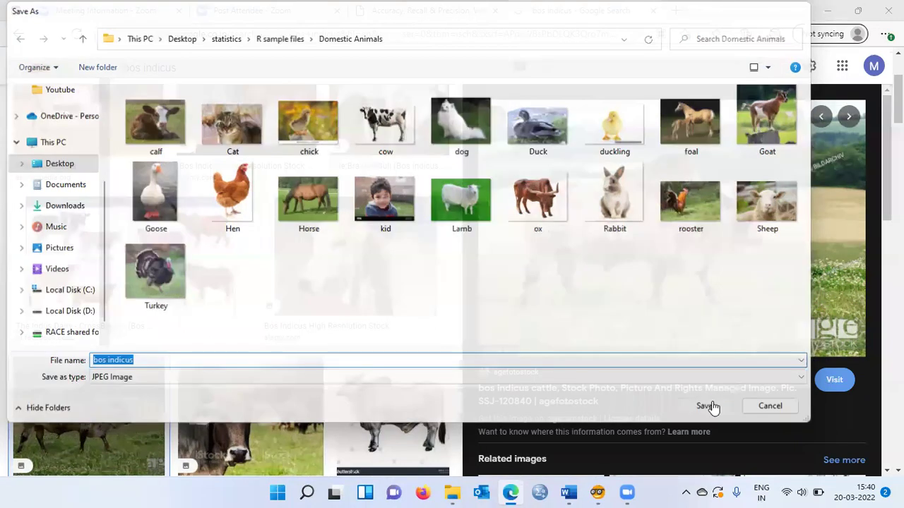
# Switch back to Orange, reload the Domestic Animals folder in the Import Images widget, and close its settings.
pyautogui.click(598, 493)
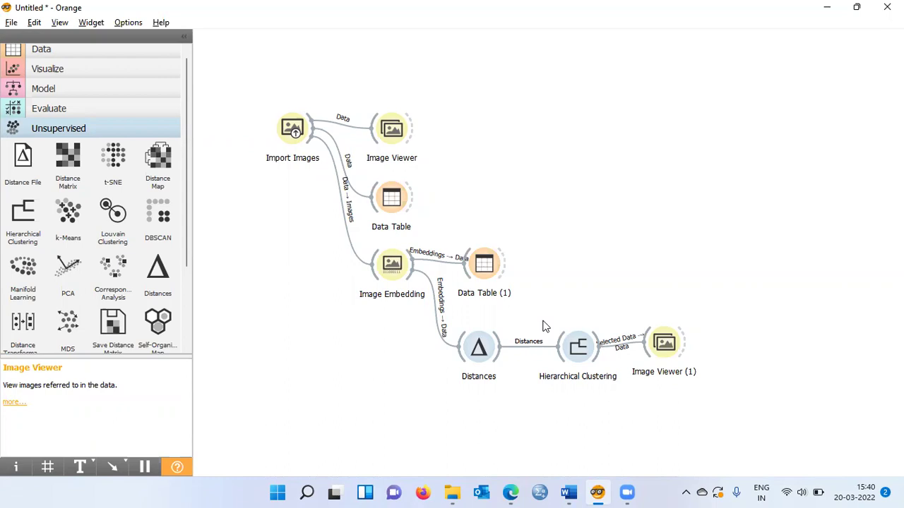
pyautogui.click(295, 131)
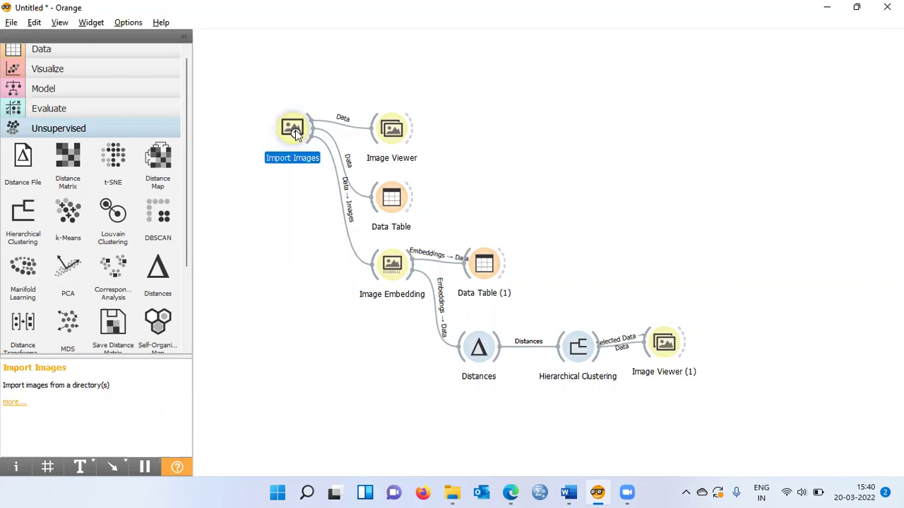
pyautogui.rightClick(295, 132)
pyautogui.doubleClick(295, 130)
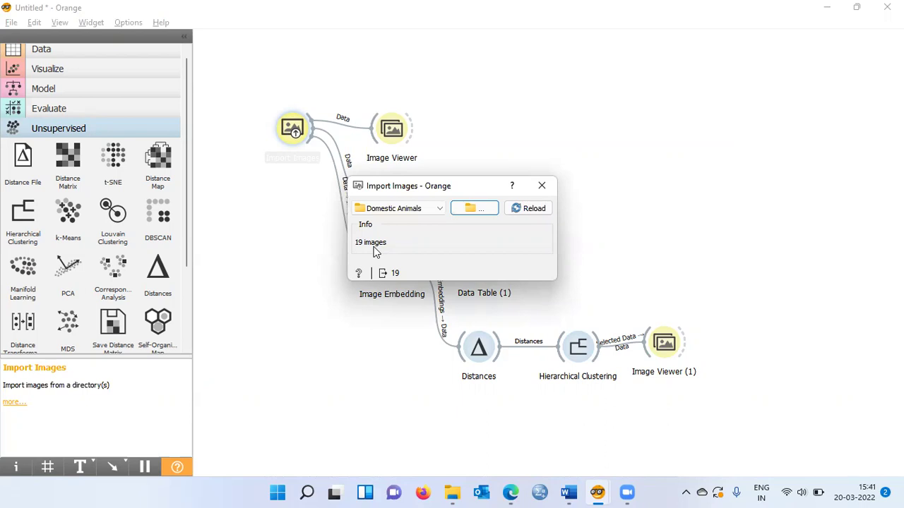
pyautogui.click(534, 209)
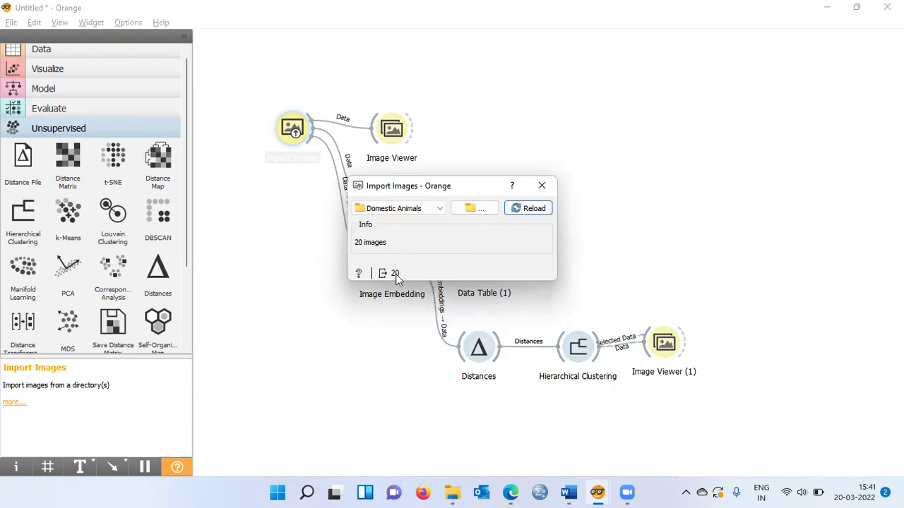
pyautogui.click(541, 185)
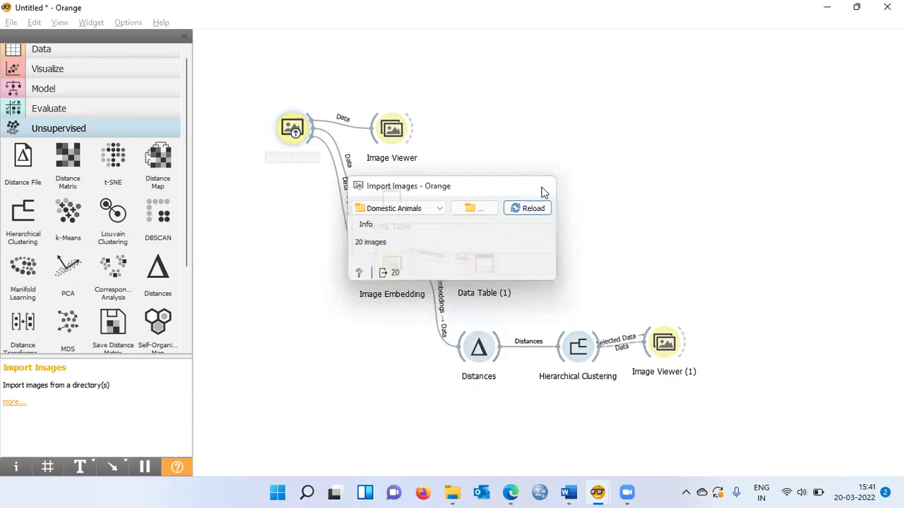
# Open the Hierarchical Clustering dendrogram and select the cluster containing ox, bos indicus and cow.
pyautogui.doubleClick(579, 347)
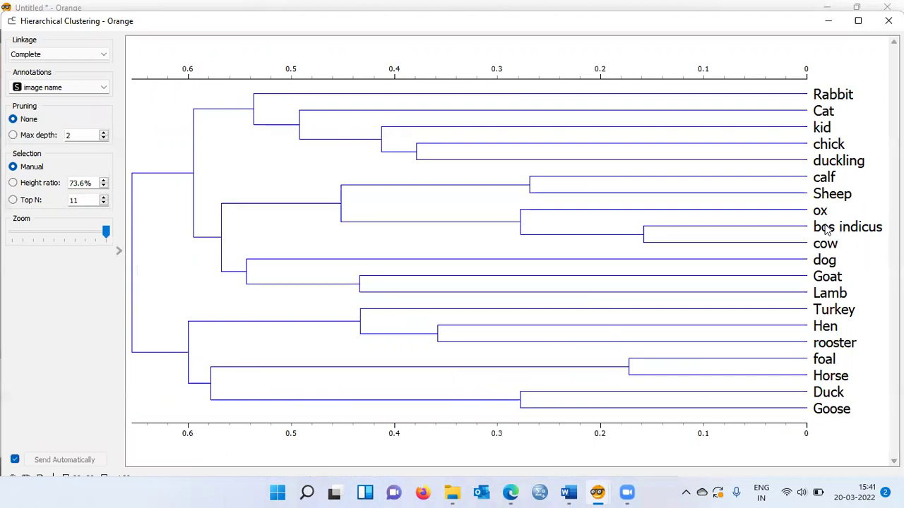
pyautogui.click(793, 241)
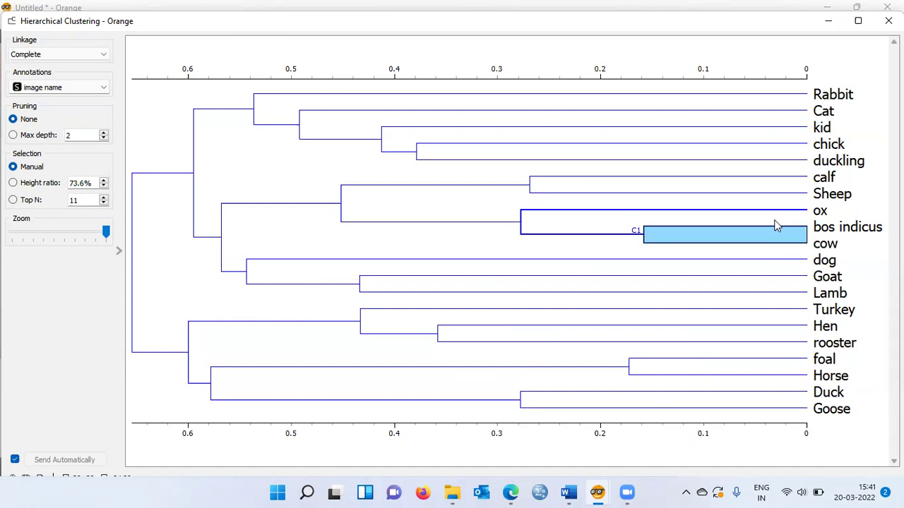
pyautogui.click(772, 223)
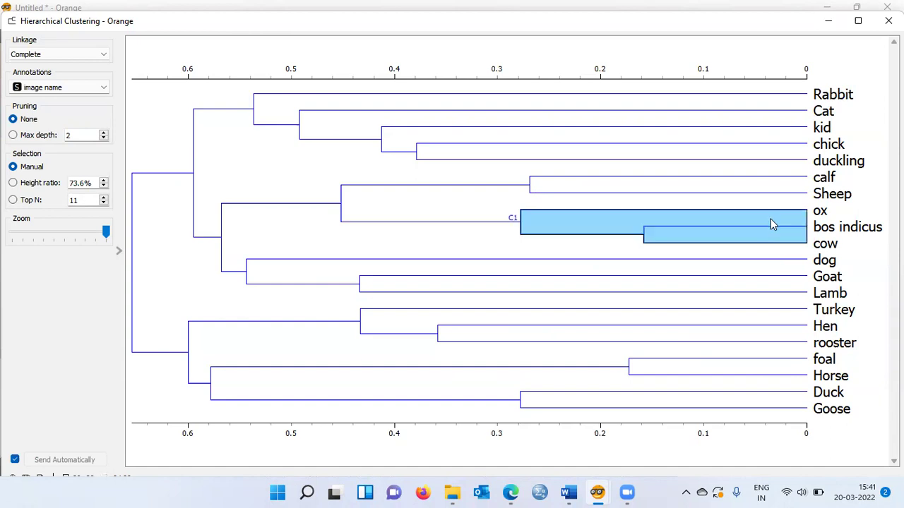